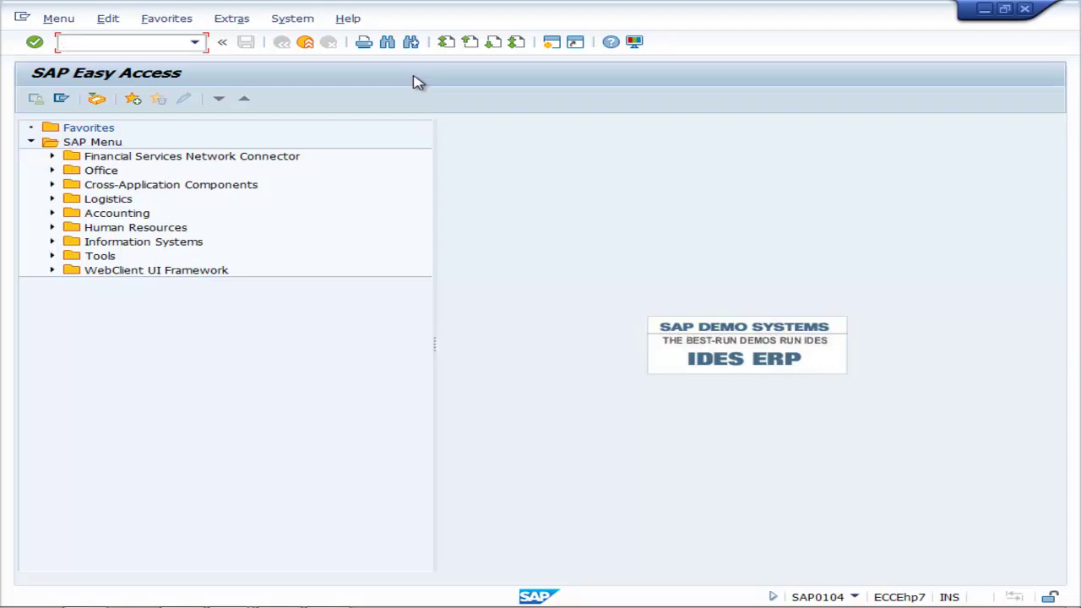
Open the SAP Reference IMG with transaction SPRO.
type("SPRO")
key("Return")
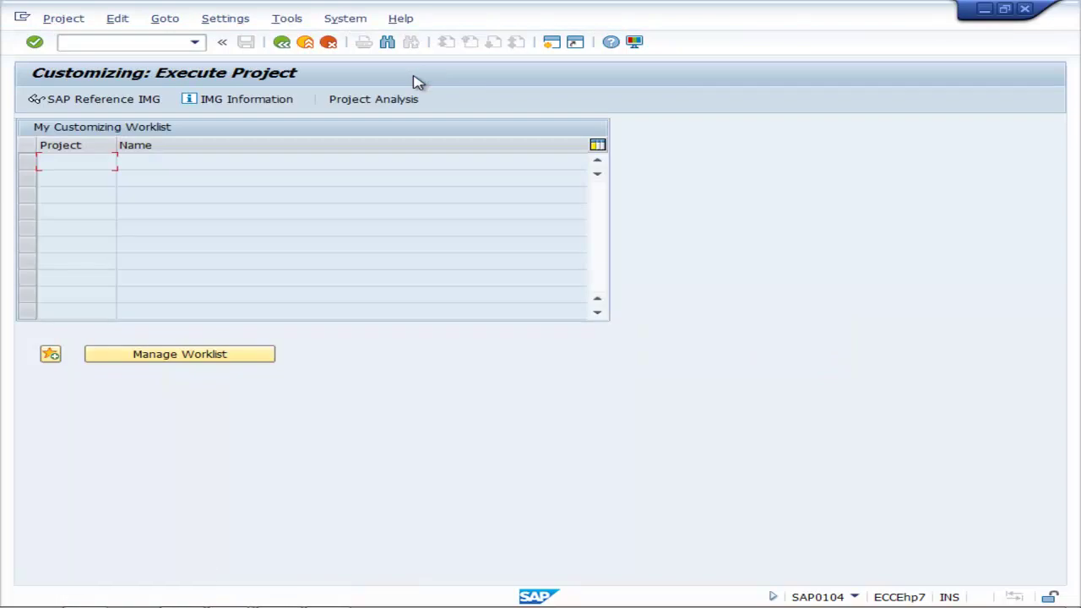
key("F5")
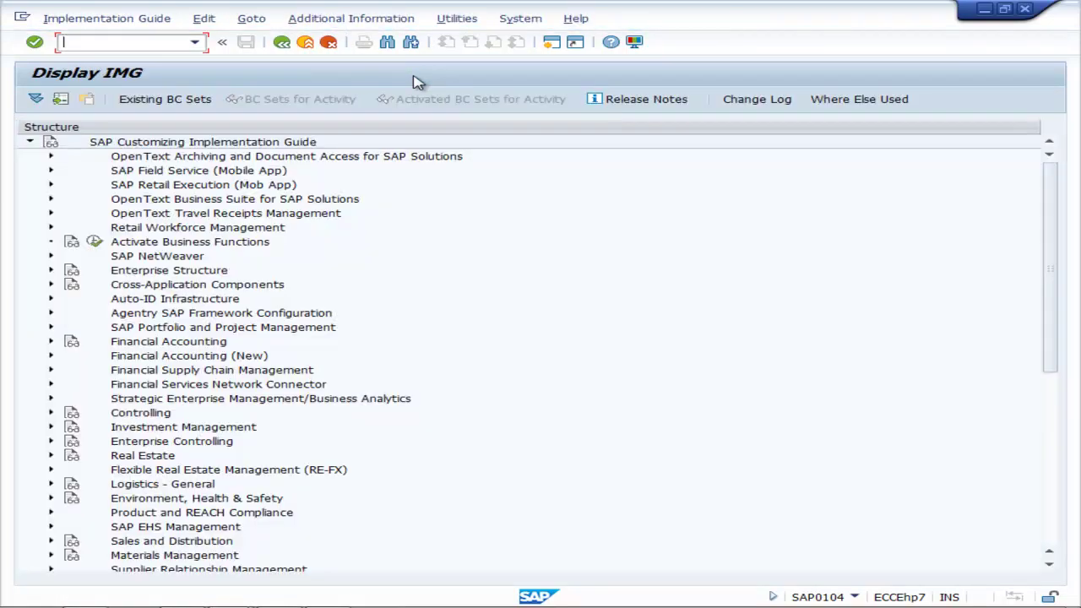
Expand Controlling > General Controlling > Organization in the IMG tree.
left_click(49, 413)
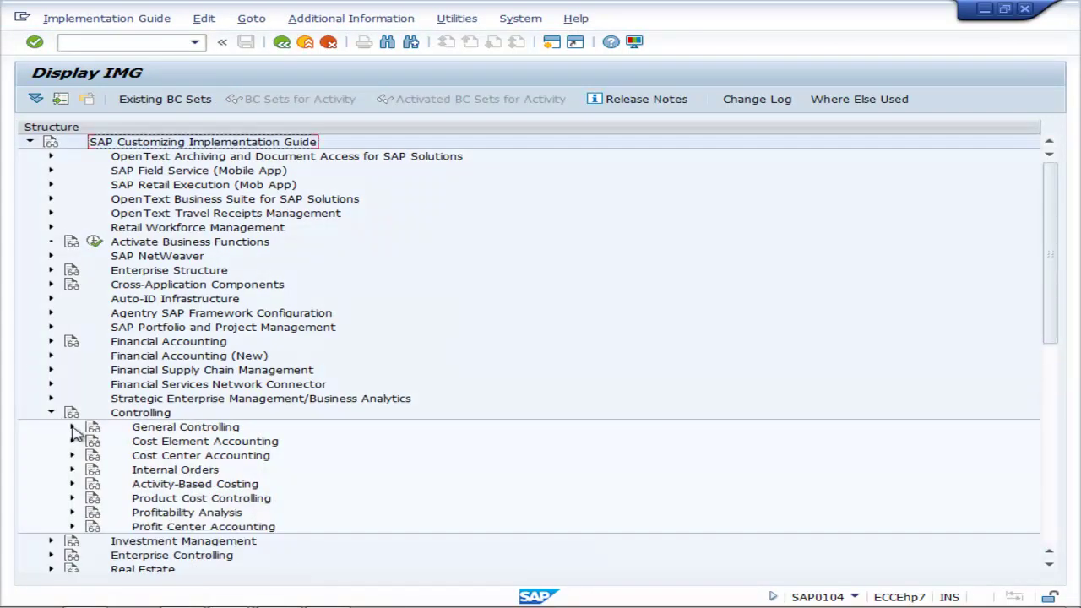
left_click(71, 427)
scroll(313, 440, "down", 3)
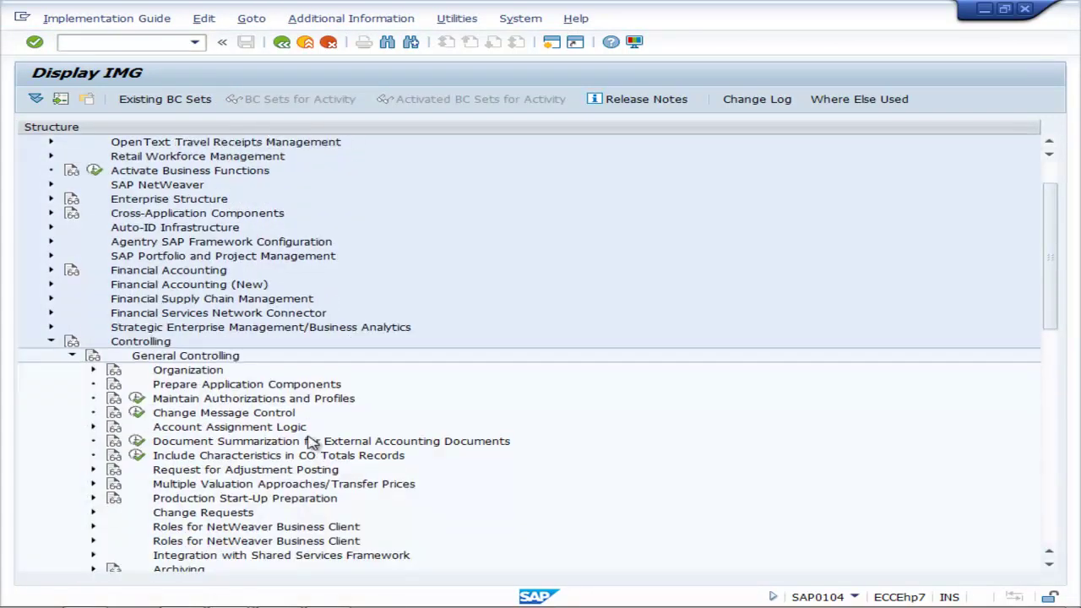
left_click(93, 285)
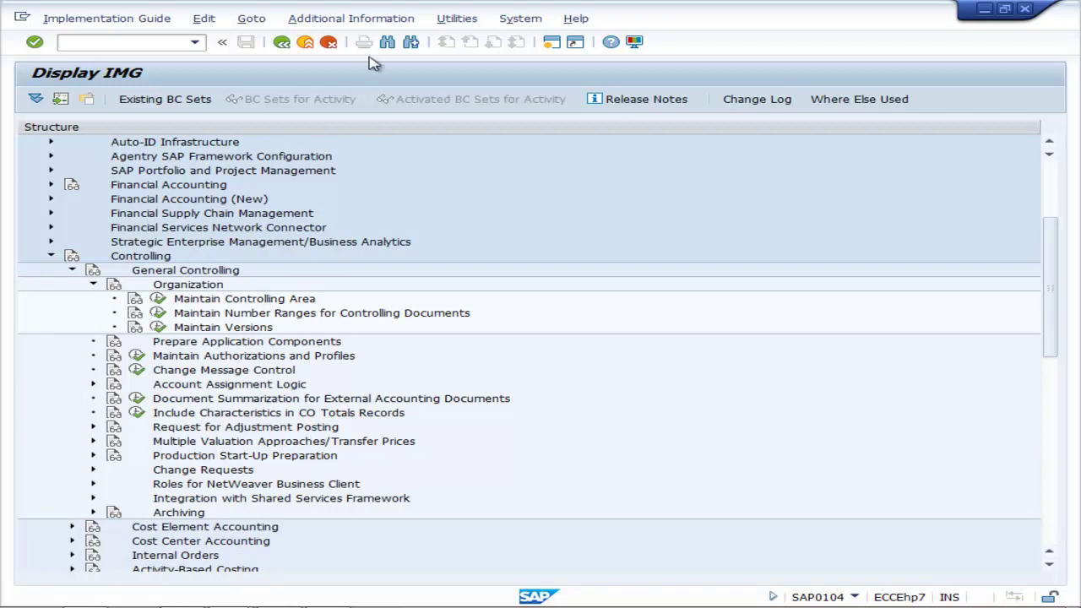
Display IMG activity keys in the Additional information column and widen that column.
left_click(371, 18)
mouse_move(385, 39)
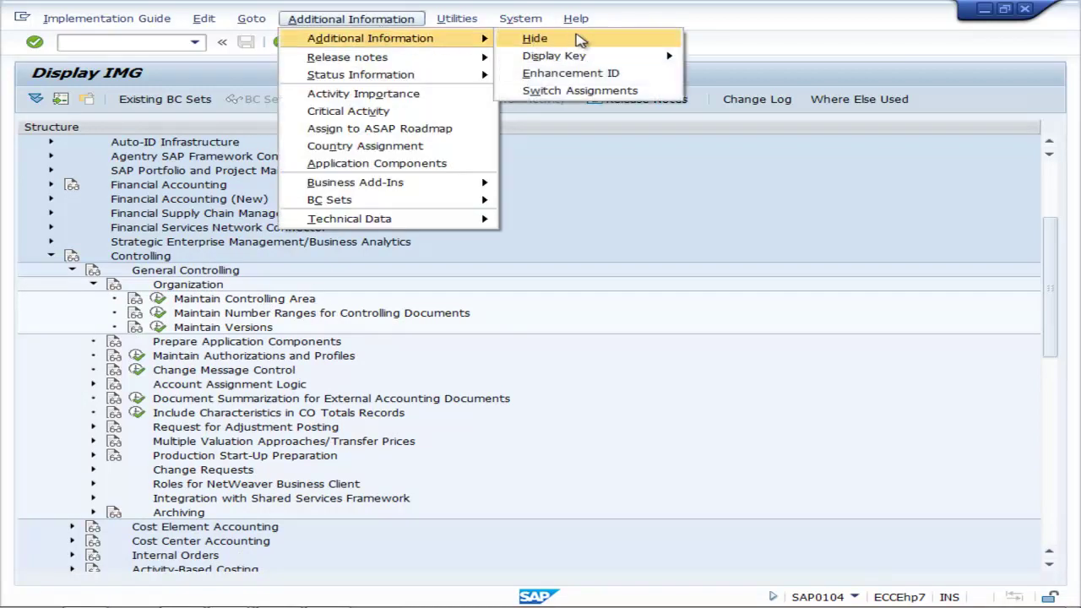
mouse_move(578, 57)
left_click(737, 90)
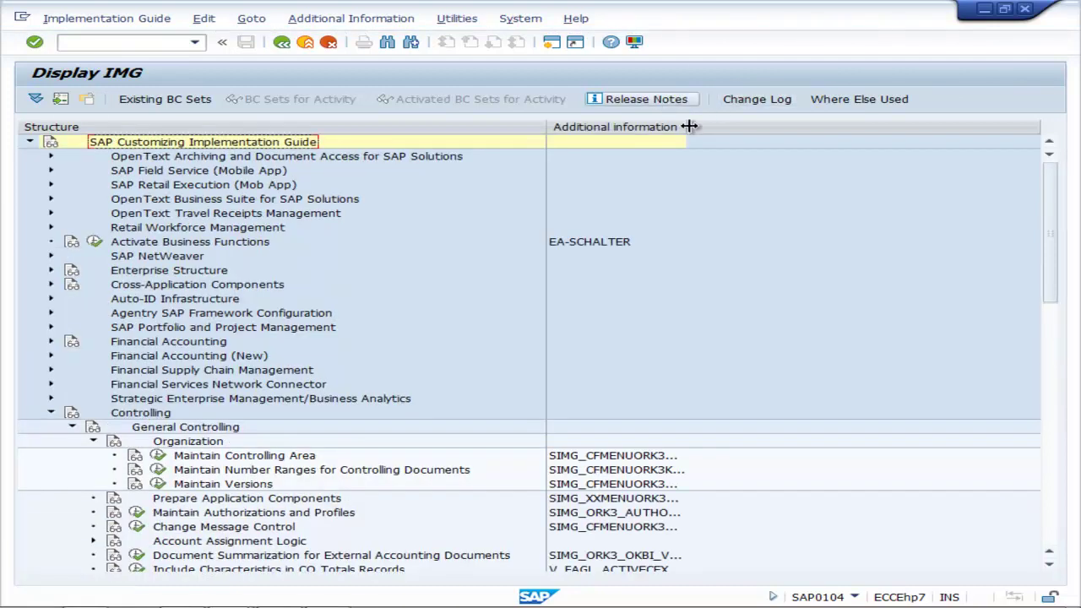
left_click_drag(684, 127, 803, 126)
scroll(667, 236, "down", 1)
scroll(667, 237, "down", 3)
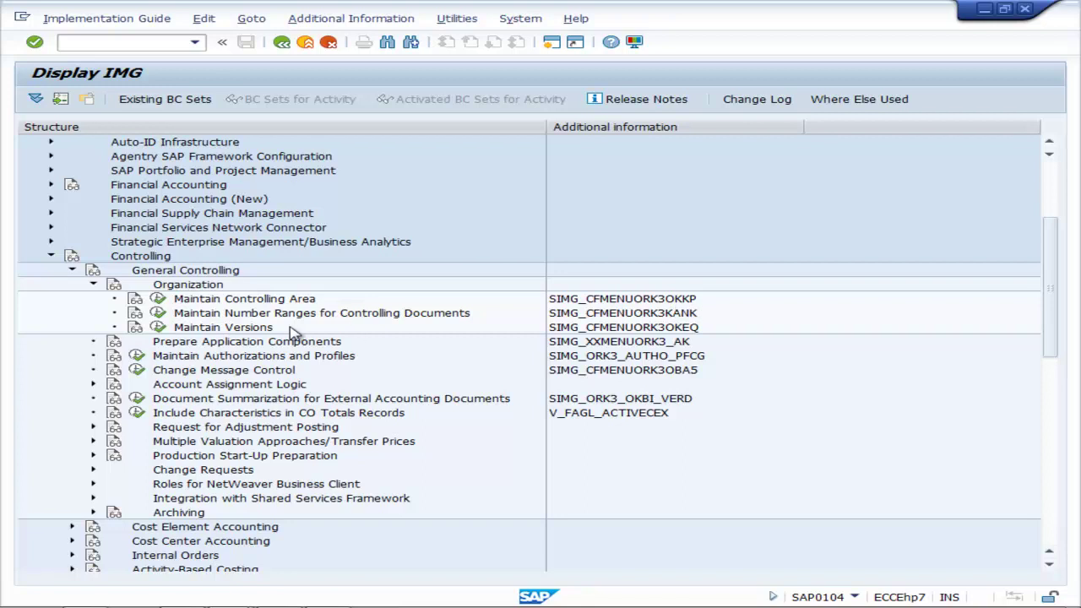
Run Maintain Controlling Area and start a new entry from the existing controlling areas list.
left_click(159, 301)
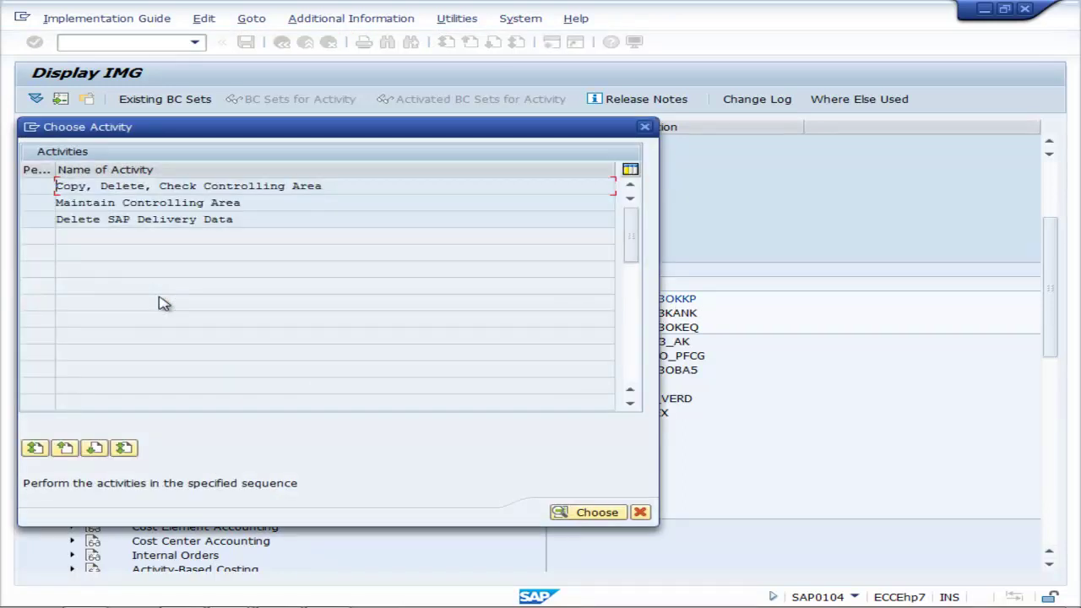
double_click(123, 206)
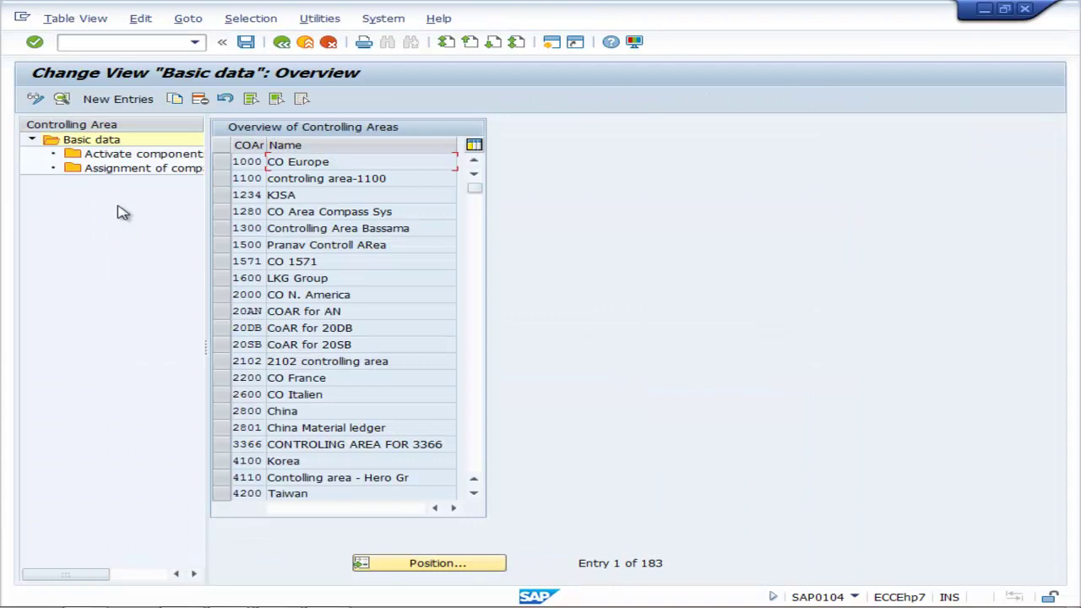
left_click(107, 100)
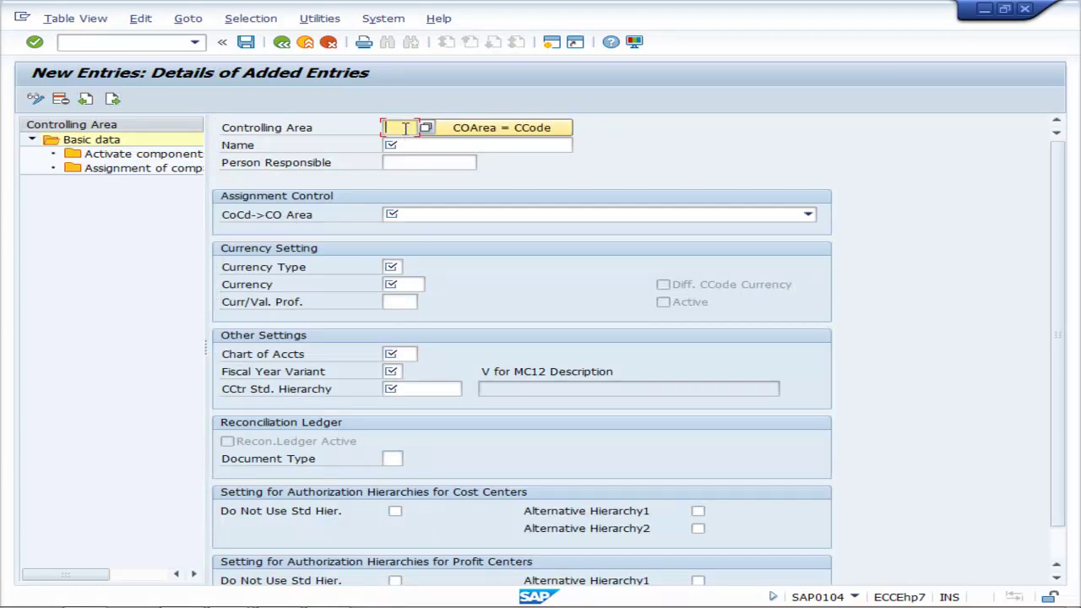
Enter controlling area code SM01 and name it 'CONTROLLING AREA FOR SM01'.
type("SMC1")
left_click(416, 147)
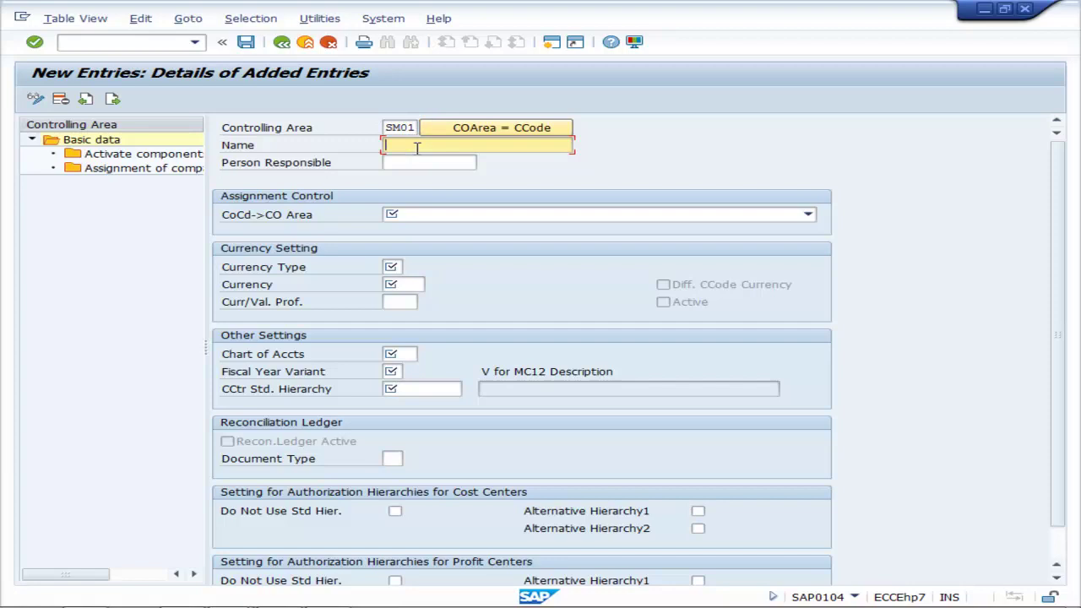
type("C")
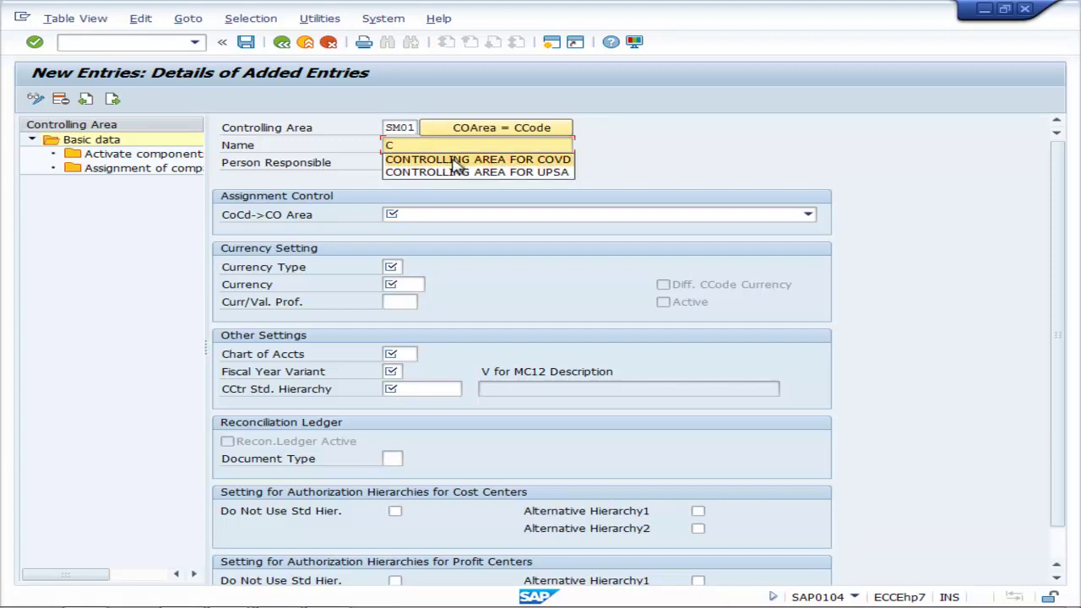
left_click(456, 160)
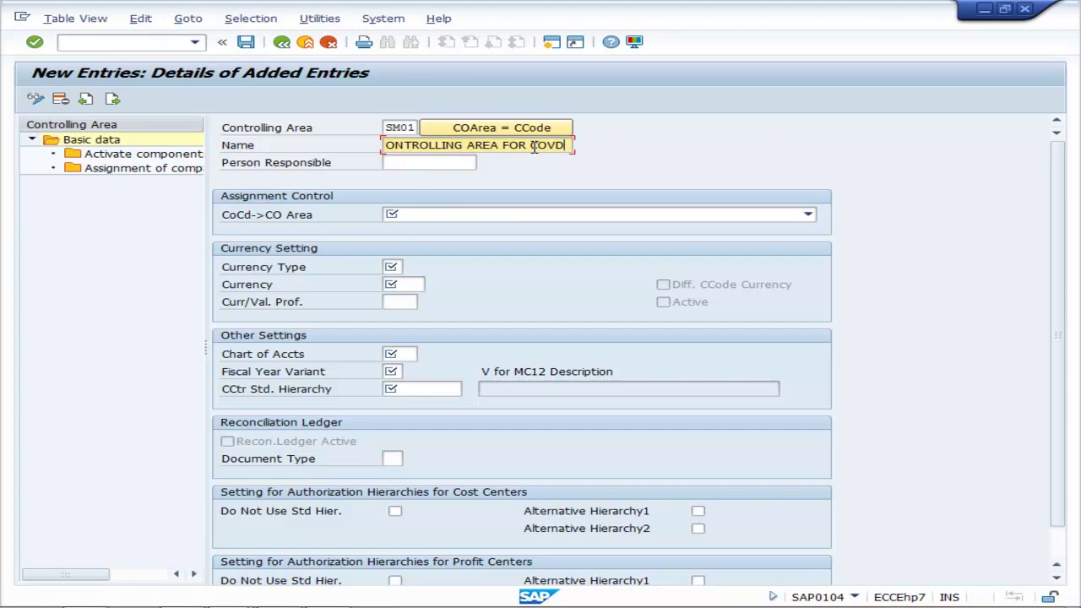
left_click_drag(537, 145, 598, 151)
type("SM01")
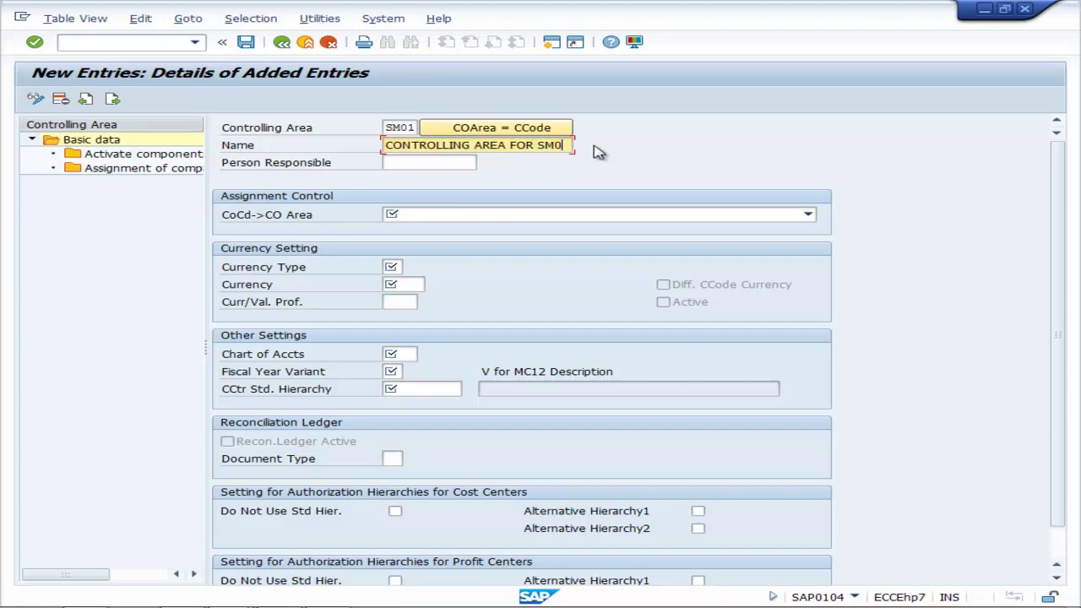
left_click(411, 163)
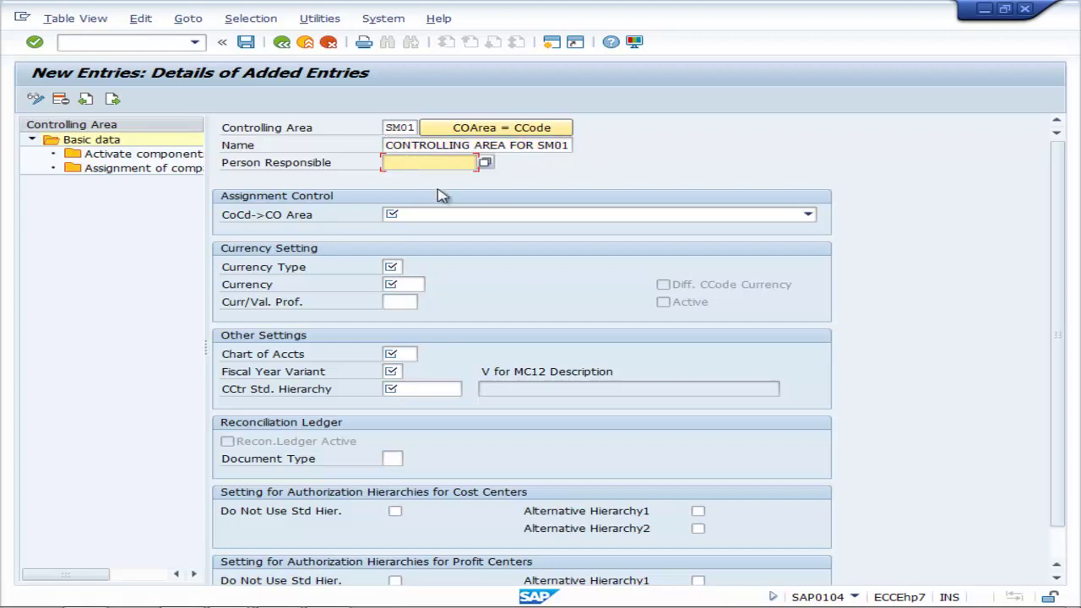
Check the Person Responsible value list, then enter MANAGER in the field.
left_click(487, 165)
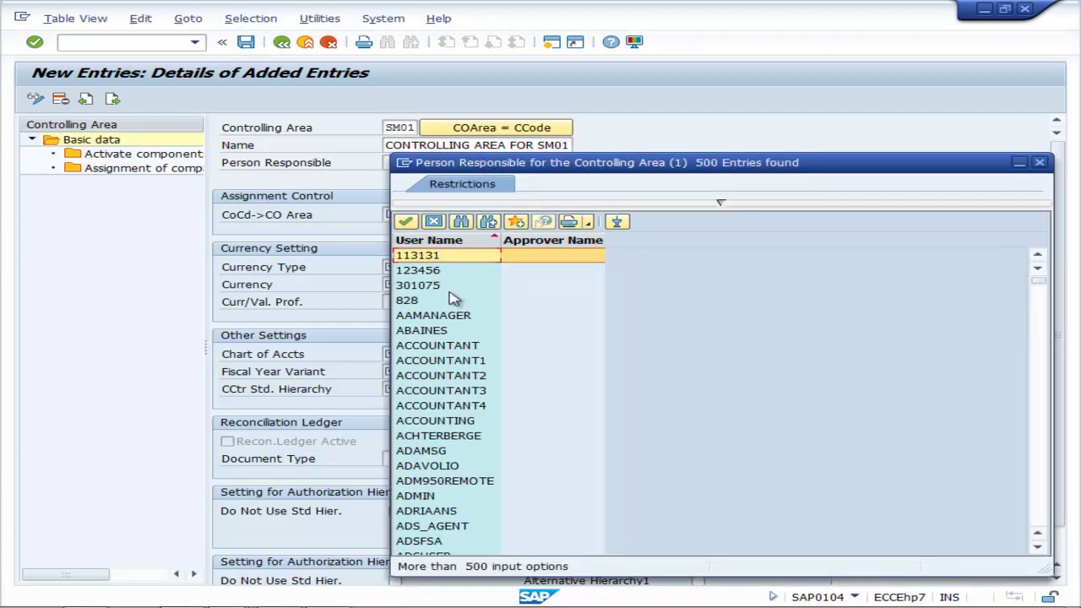
scroll(423, 413, "down", 15)
scroll(414, 411, "down", 20)
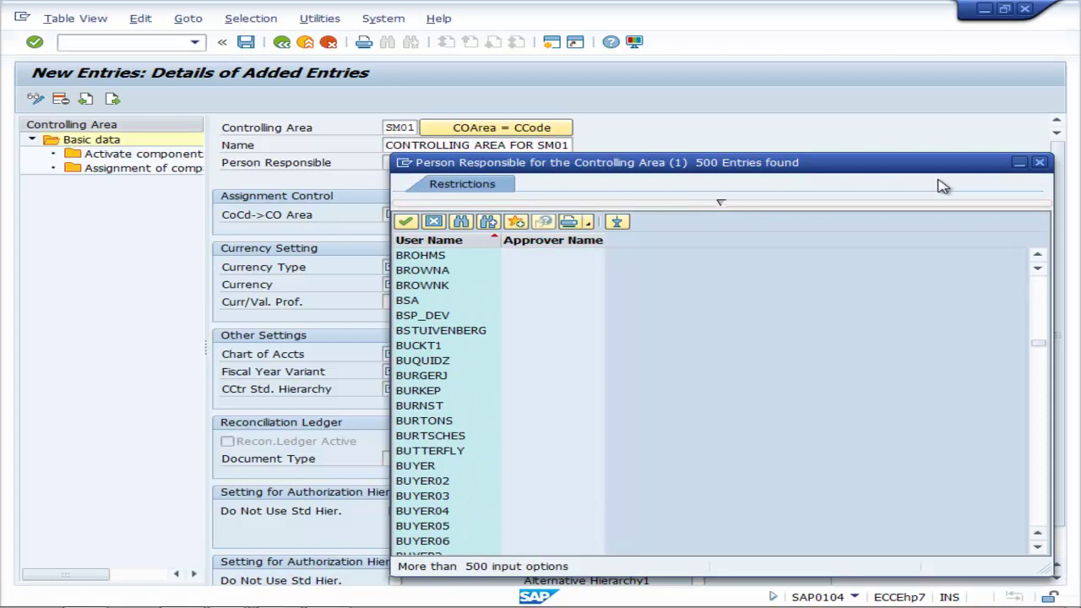
left_click(1040, 162)
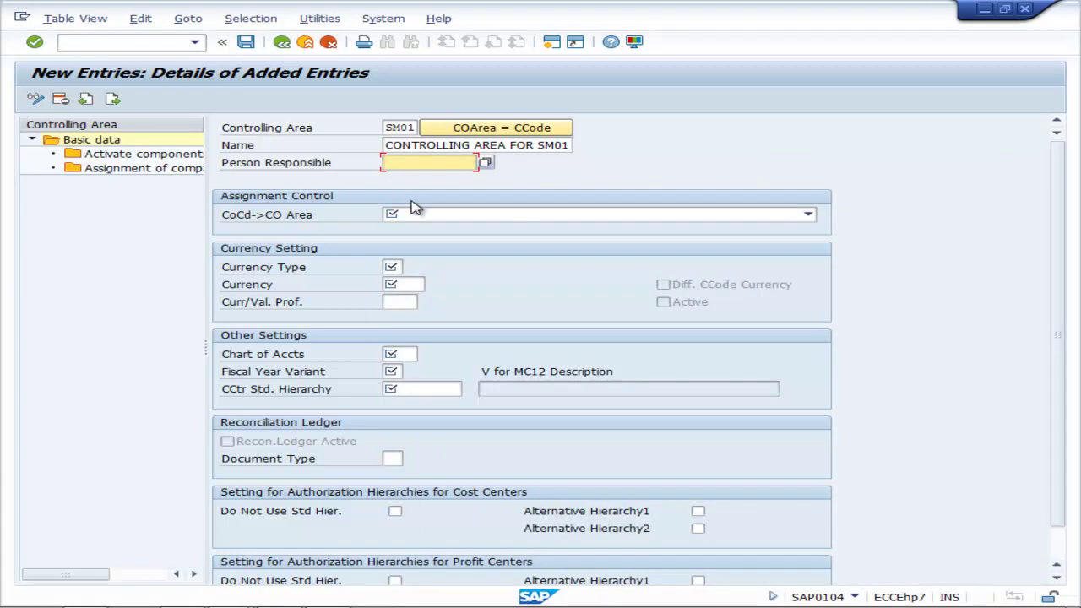
type("MANAGER")
Set CoCd->CO Area to 'Controlling area same as company code', currency type 10, currency INR.
left_click(808, 215)
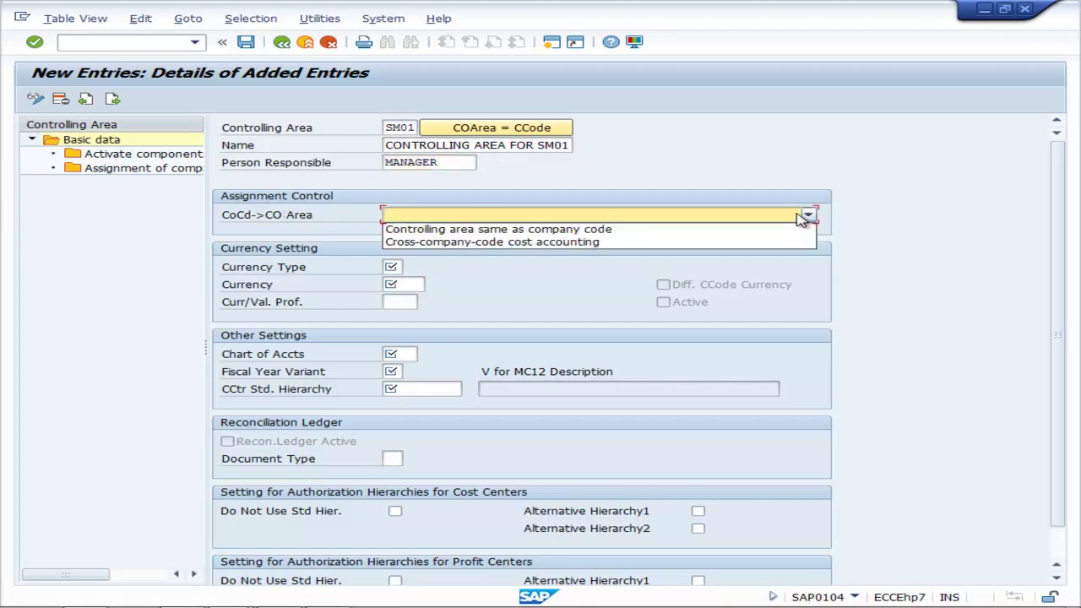
left_click(578, 231)
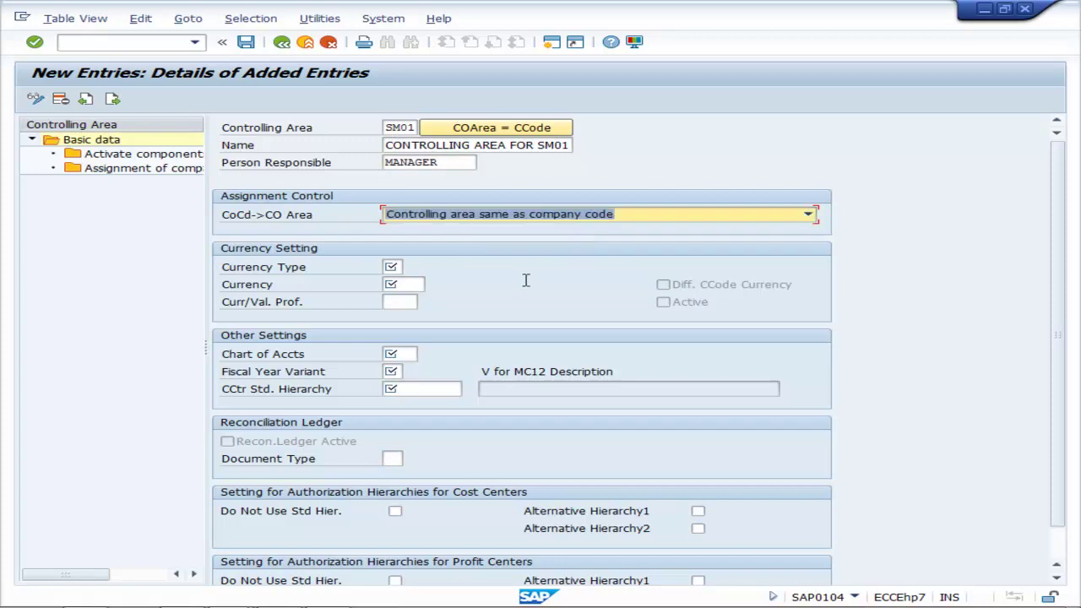
left_click(391, 266)
type("10")
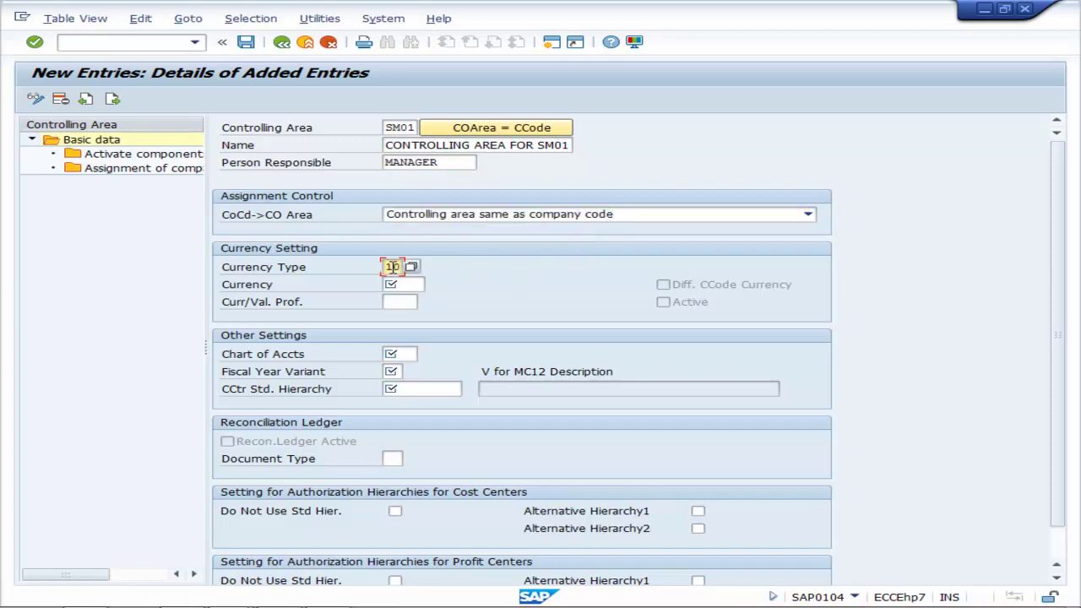
key("Return")
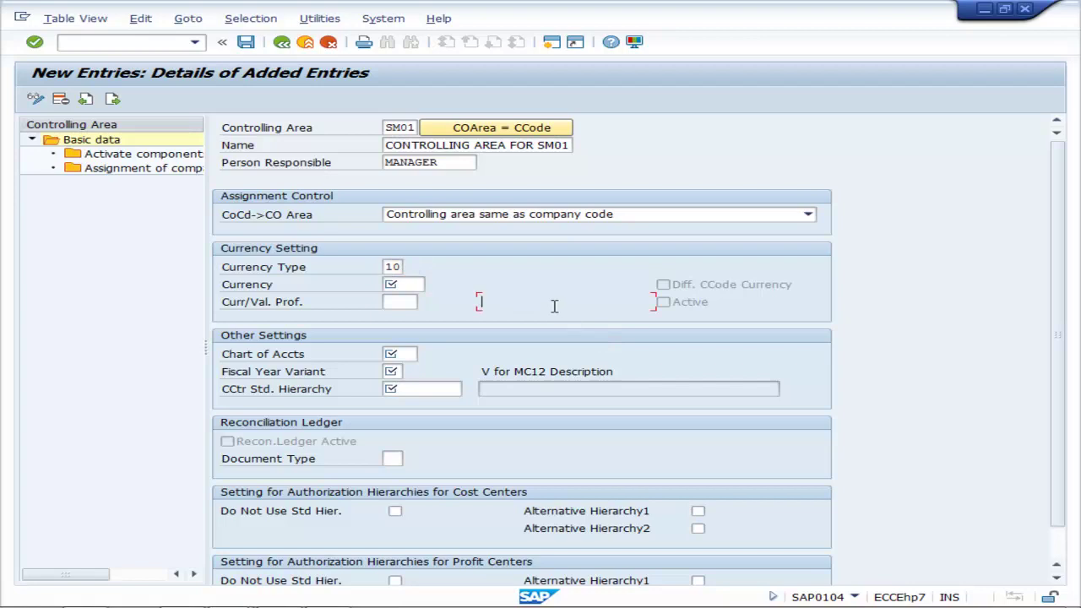
left_click(422, 285)
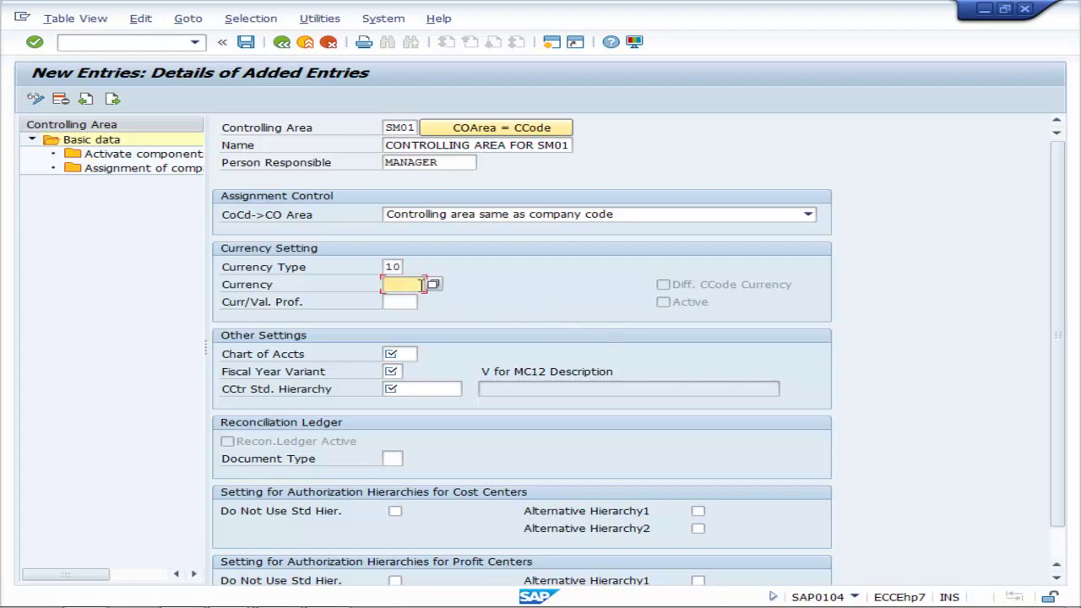
type("INR")
left_click(395, 355)
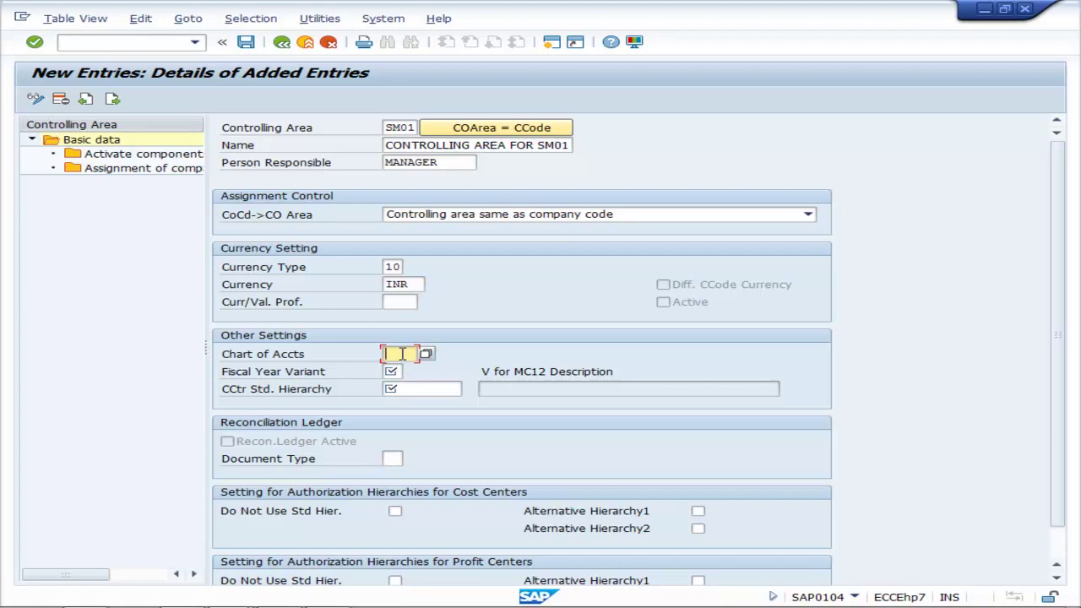
mouse_move(288, 593)
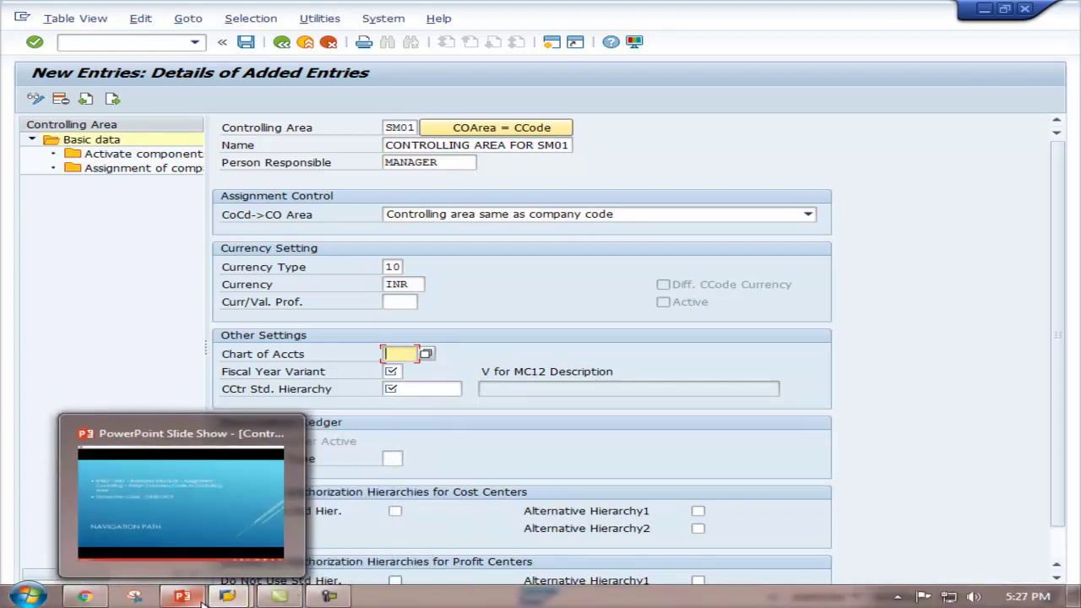
Open the SM01 screenshot from the SAP_Data folder on the desktop.
left_click(985, 10)
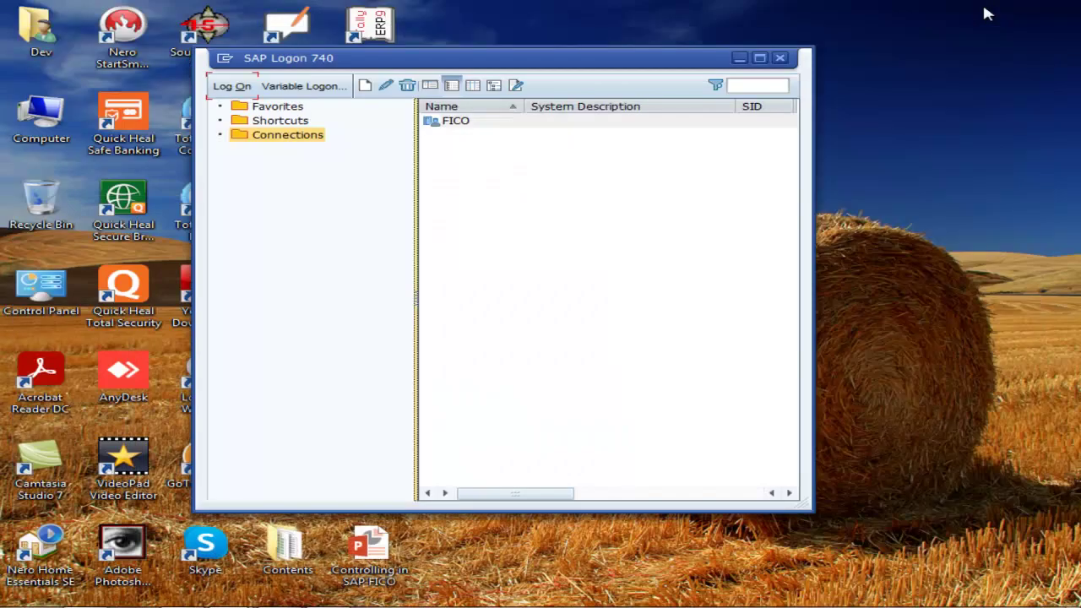
left_click(744, 59)
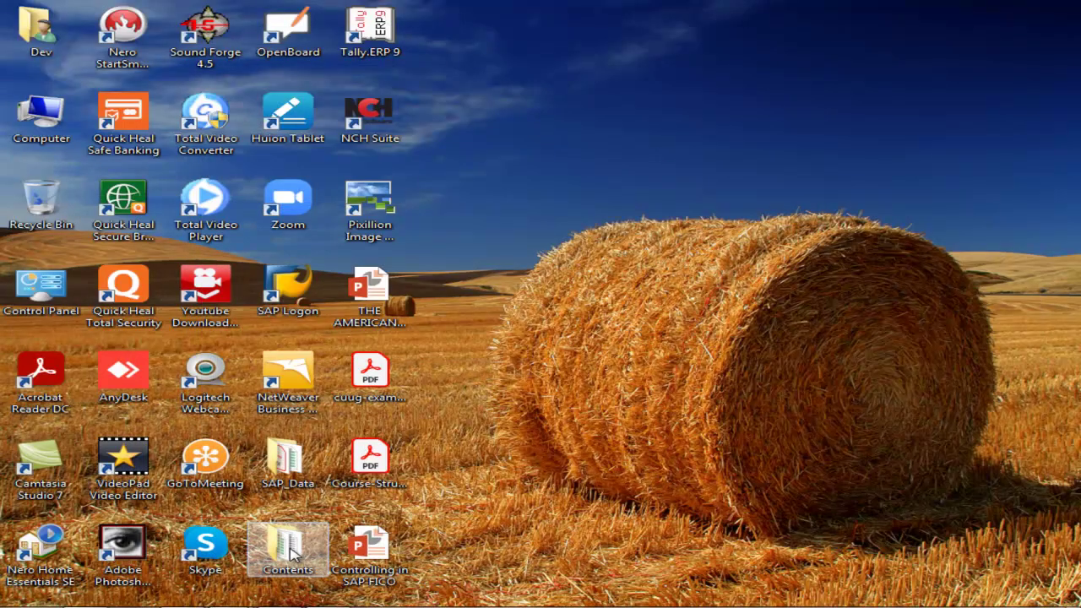
double_click(299, 471)
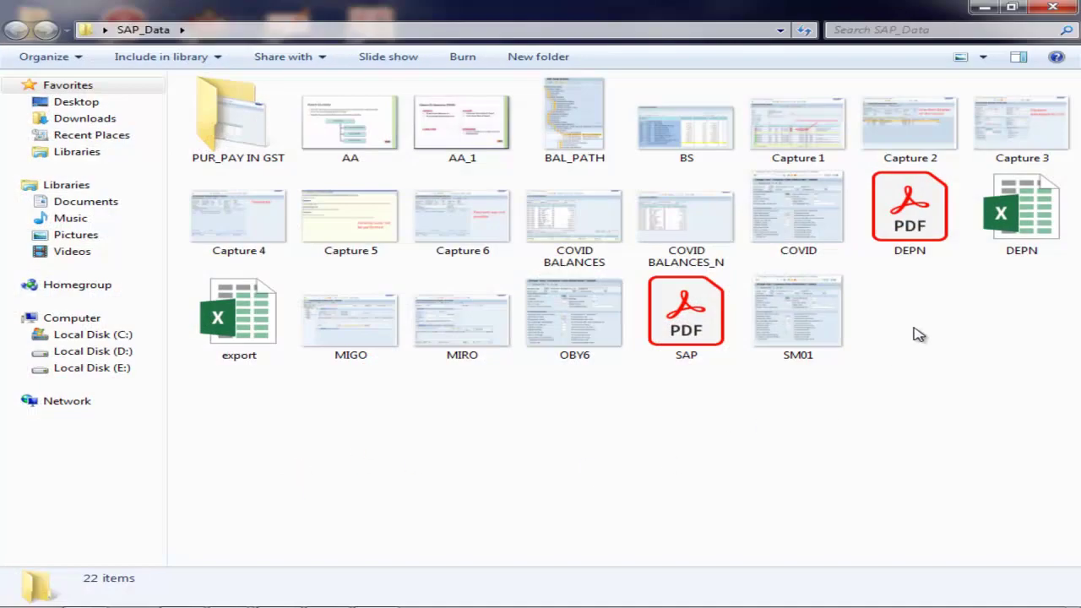
left_click(807, 318)
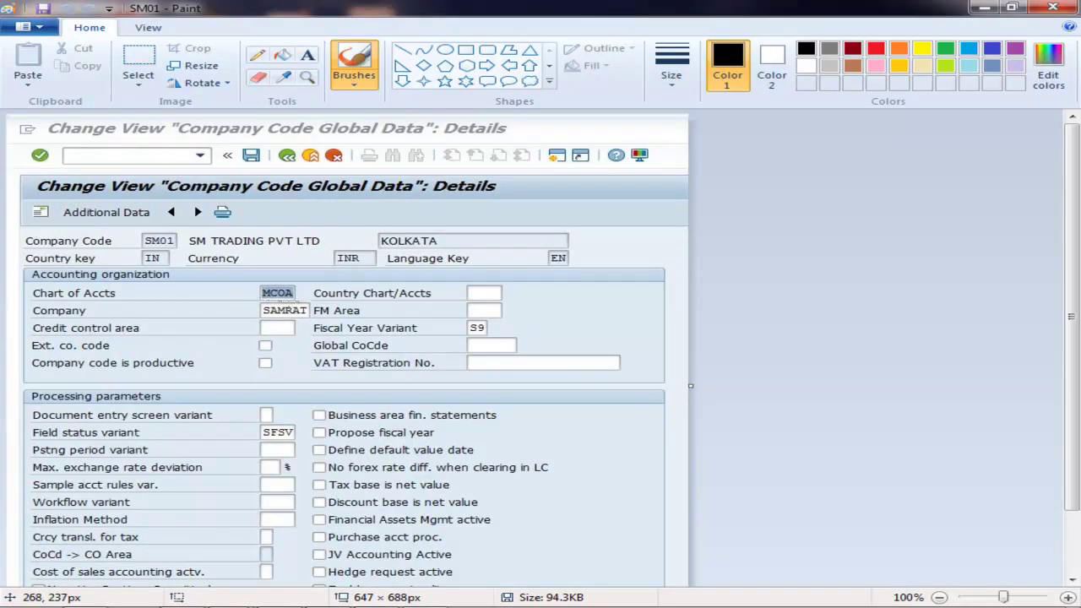
Close the screenshot, return to the New Entries form, and enter chart of accounts MCOA.
key("alt+F4")
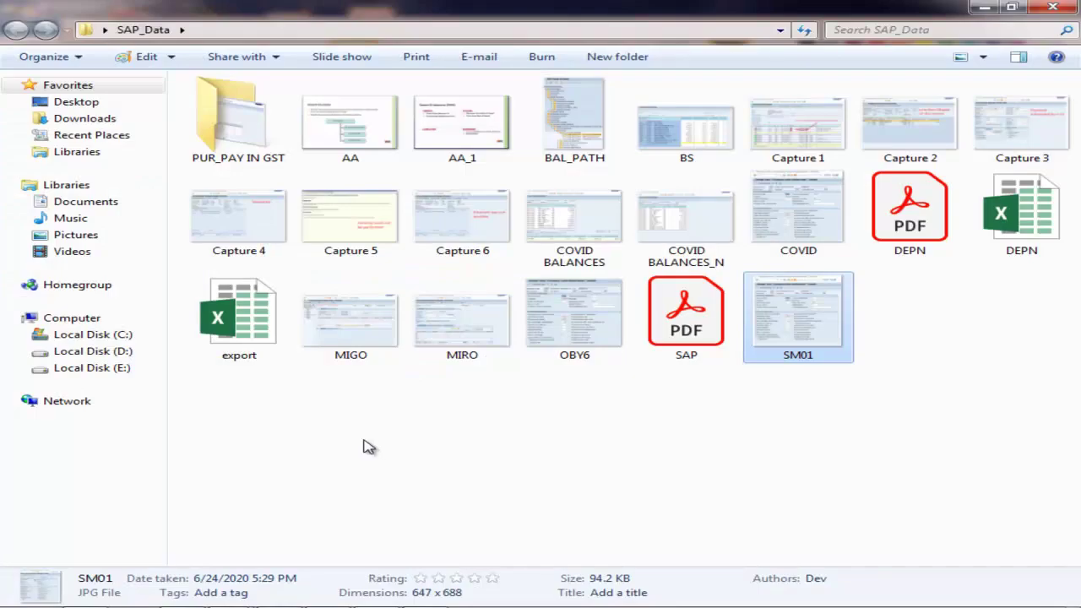
mouse_move(363, 598)
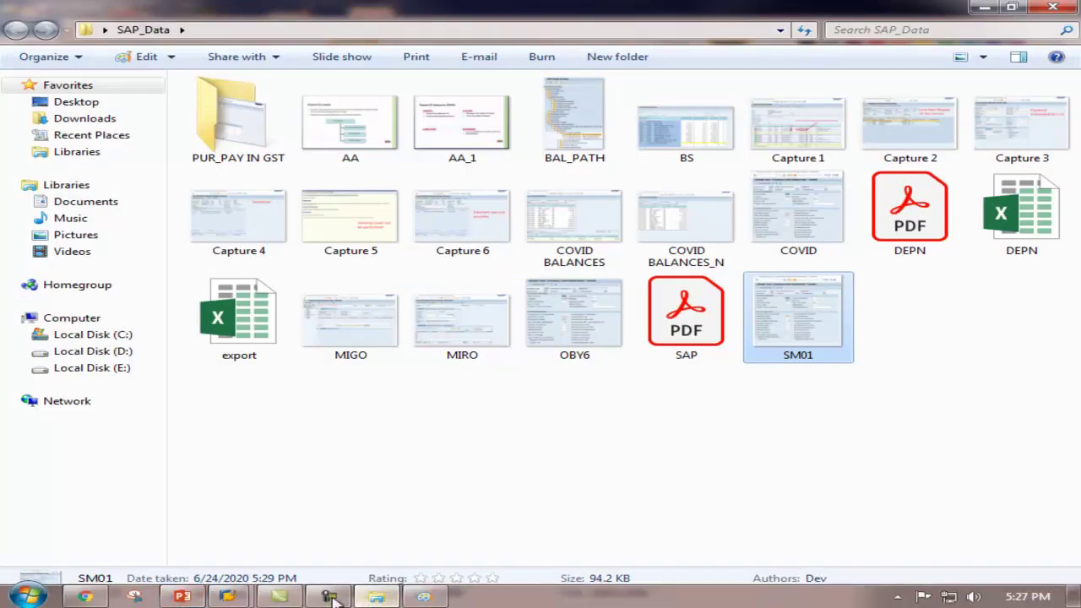
left_click(227, 597)
left_click(352, 551)
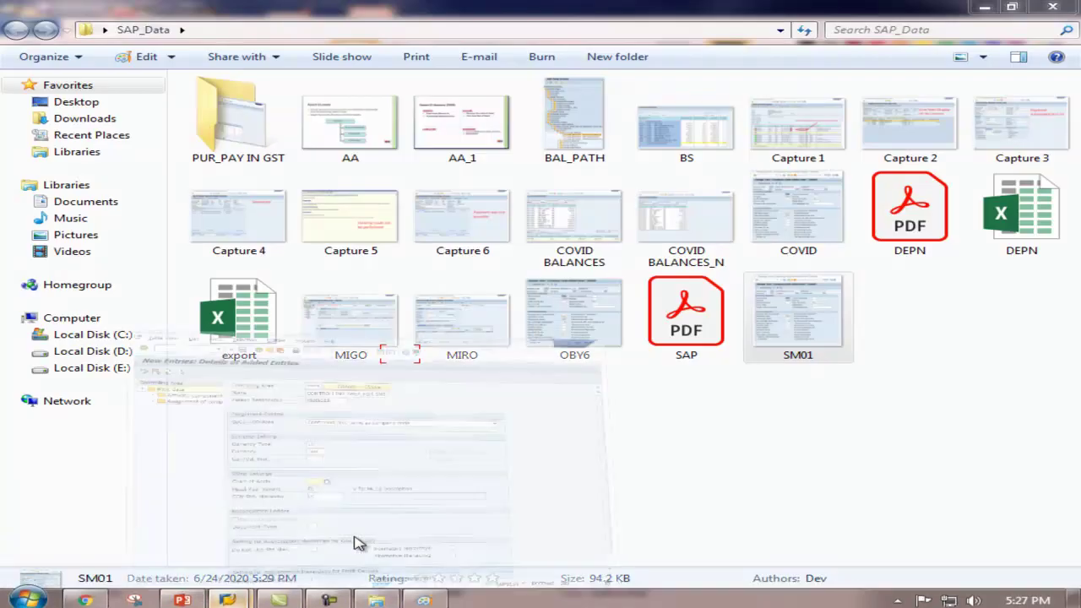
type("MCOA")
Enter fiscal year variant S9 after checking the company code screenshot.
key("Tab")
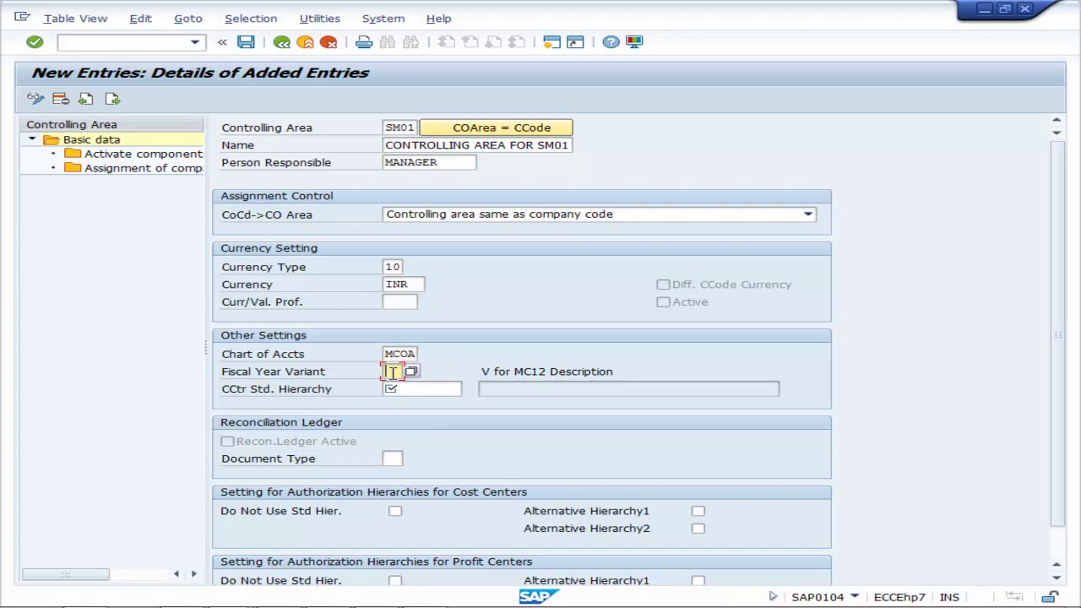
mouse_move(388, 604)
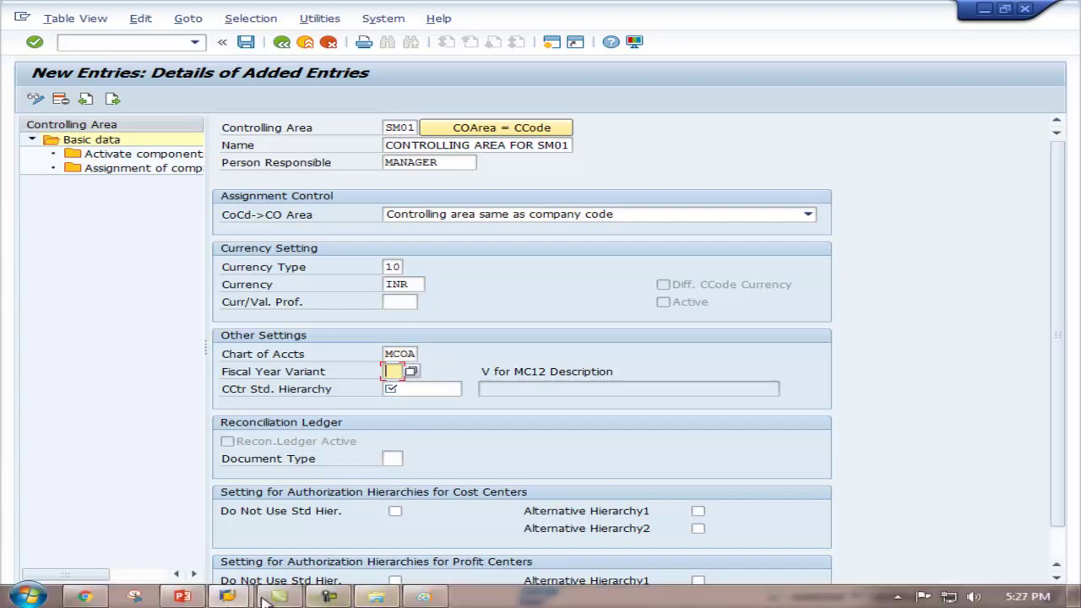
left_click(426, 598)
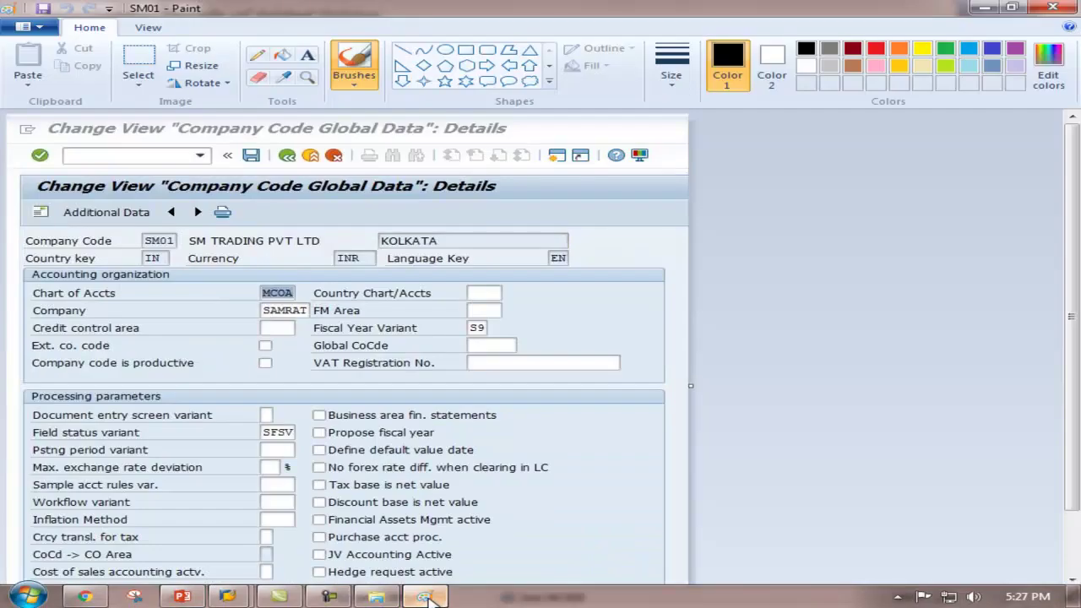
left_click(427, 597)
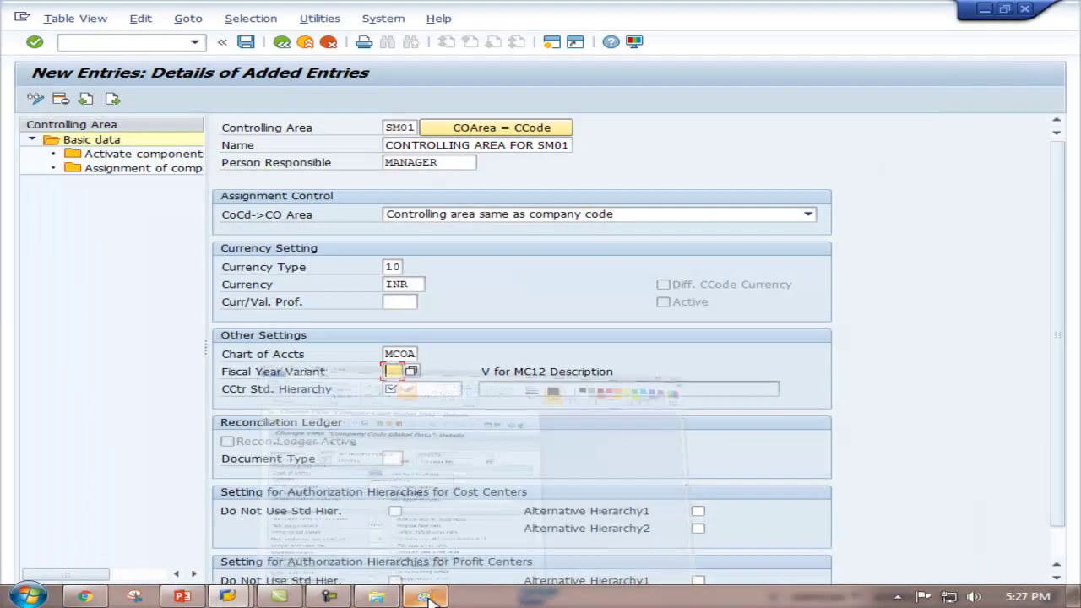
type("S")
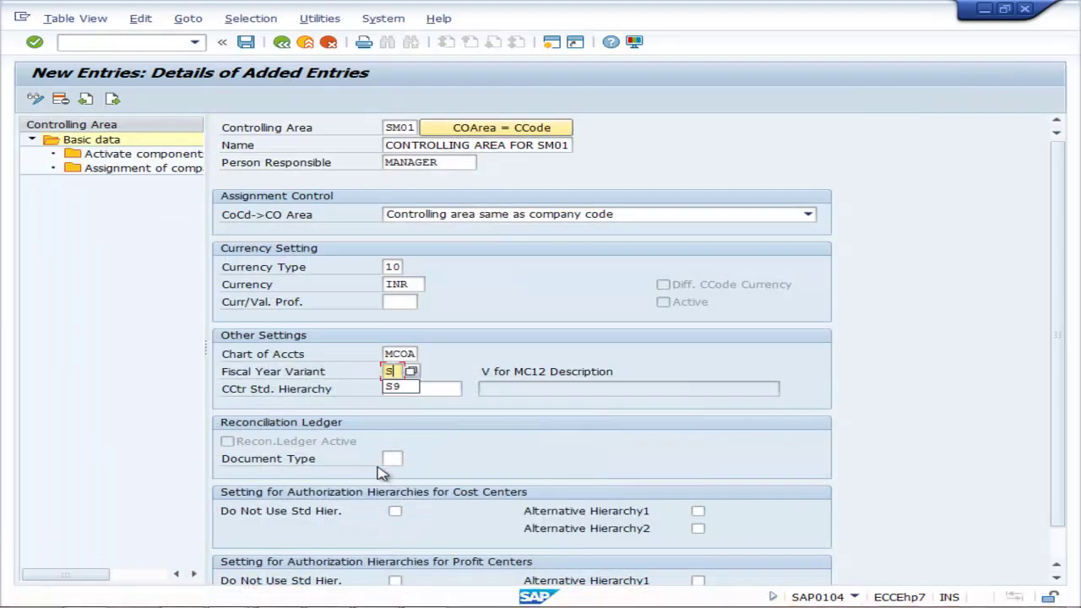
type("9")
Enter AD06_STDH1 as the cost center standard hierarchy.
left_click(415, 390)
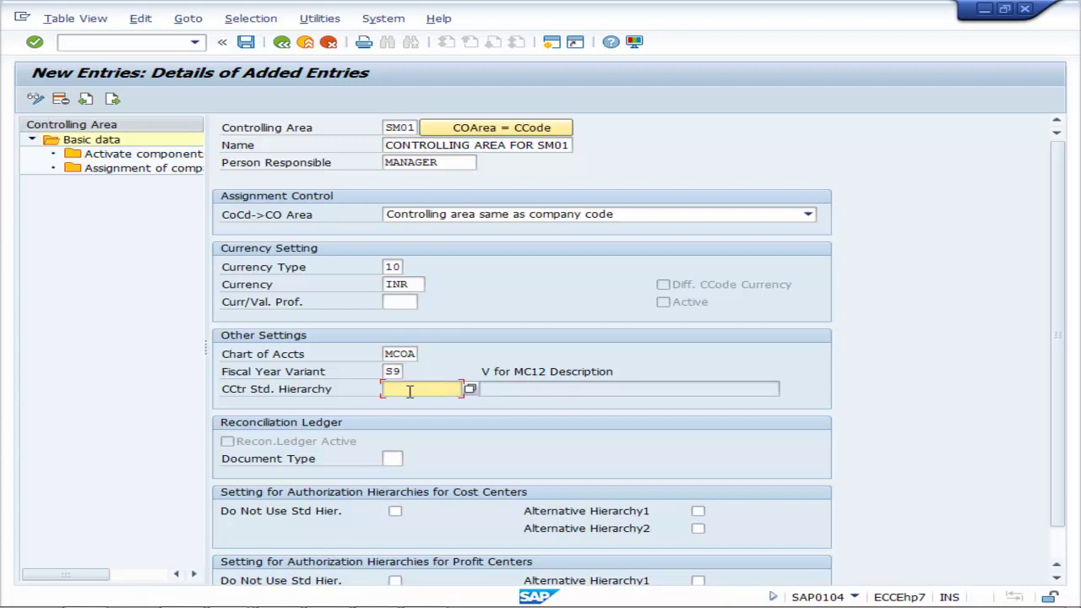
type("AD")
type("00")
type("_S")
type("TD")
type("H1")
scroll(582, 461, "down", 1)
scroll(582, 461, "down", 2)
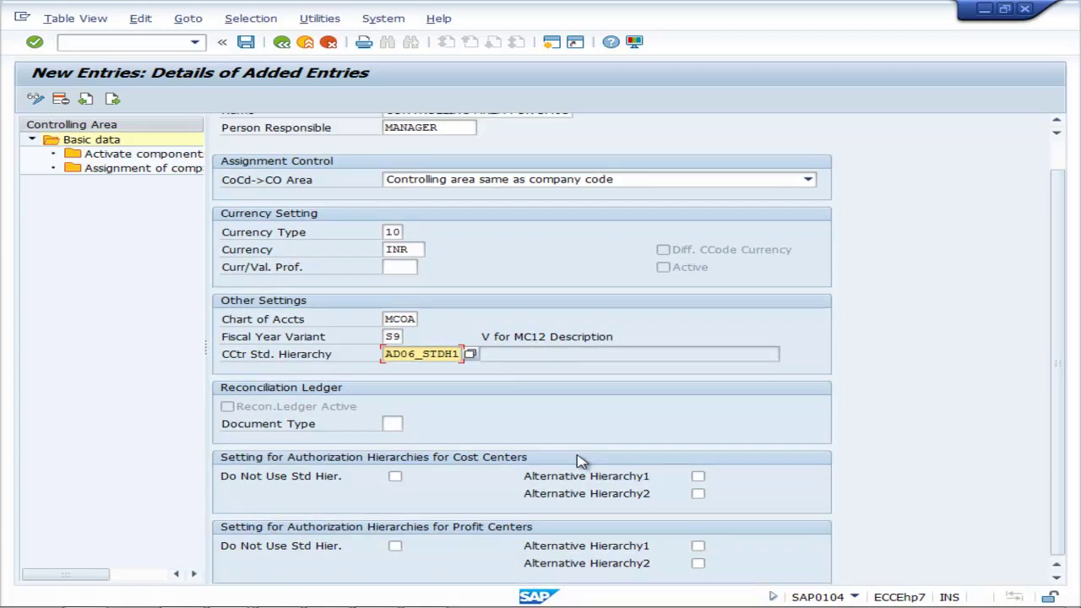
scroll(572, 466, "up", 3)
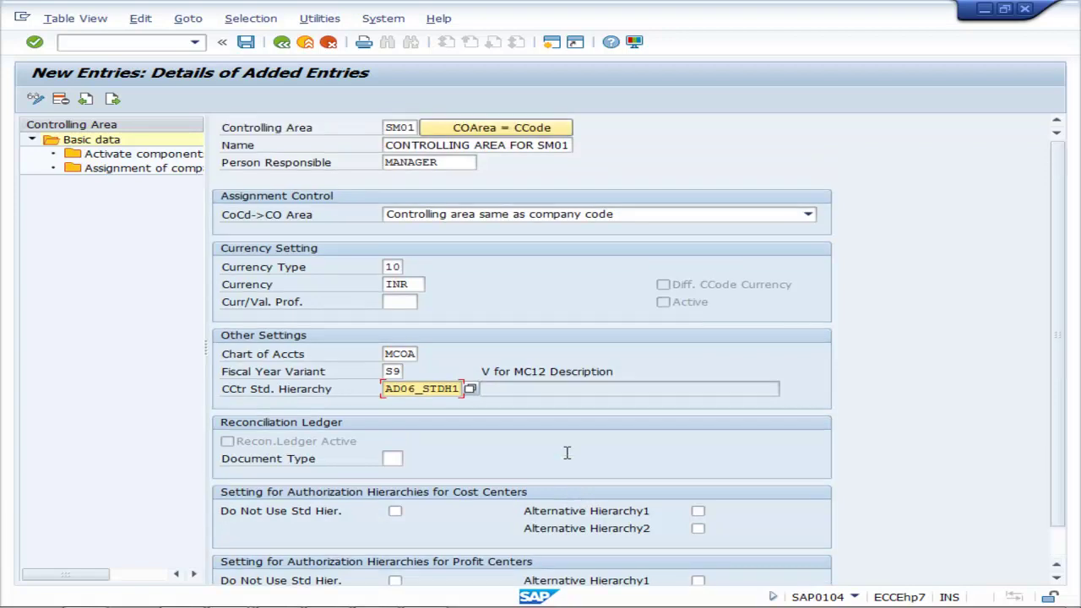
Save SM01, confirm creating hierarchy AD06_STDH1, accept the customizing request, and go back.
left_click(246, 44)
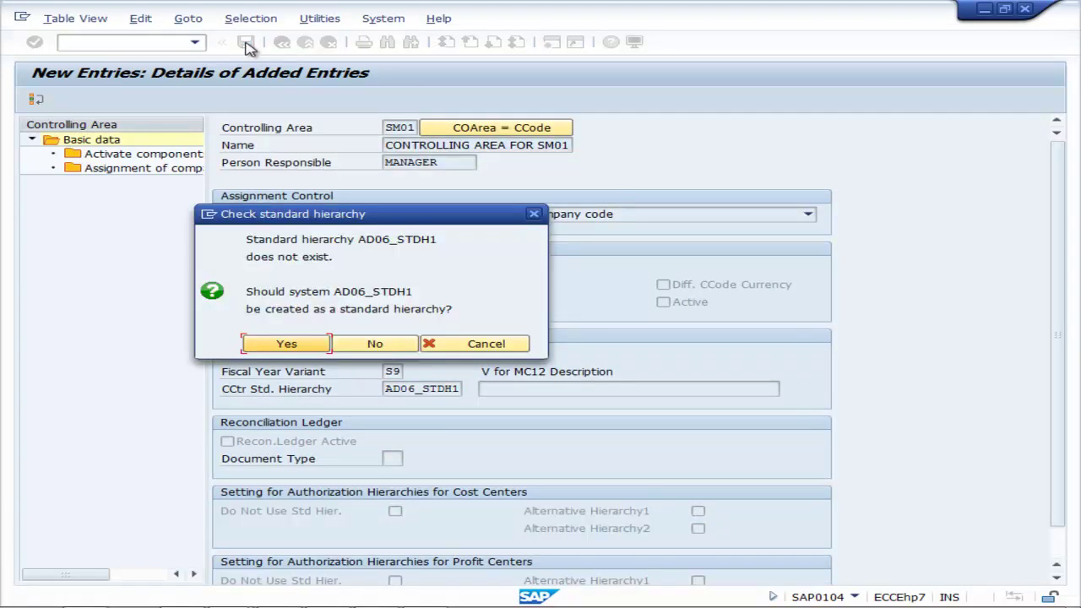
left_click(286, 344)
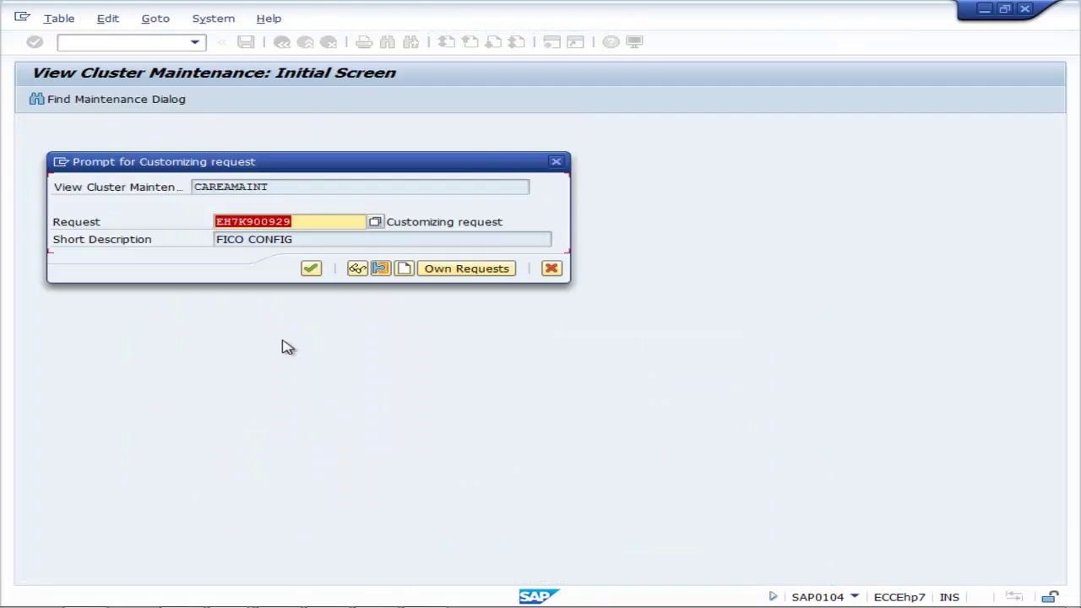
left_click(311, 268)
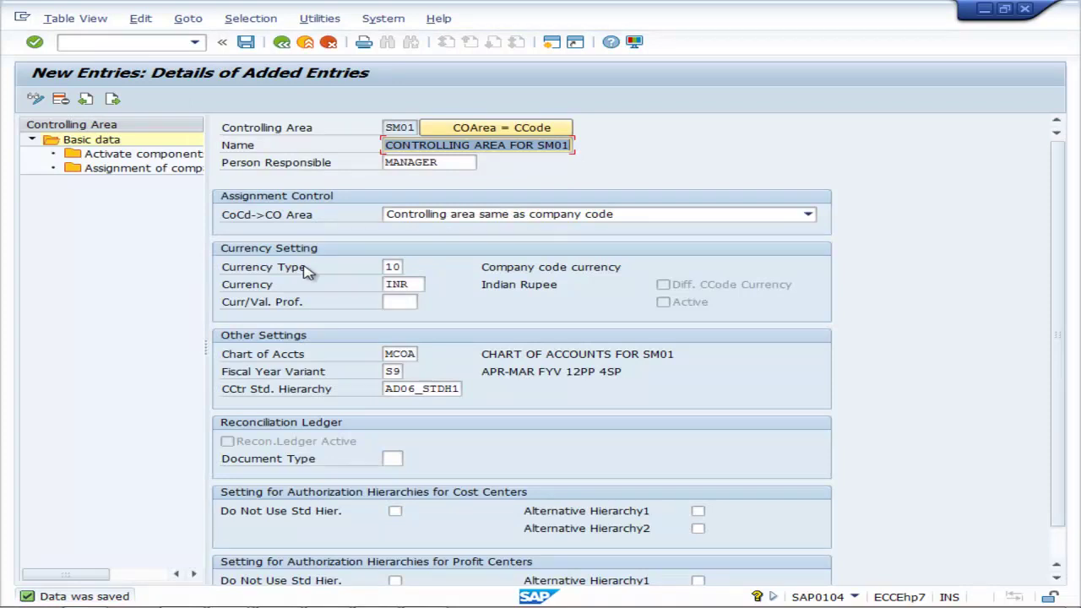
key("F3")
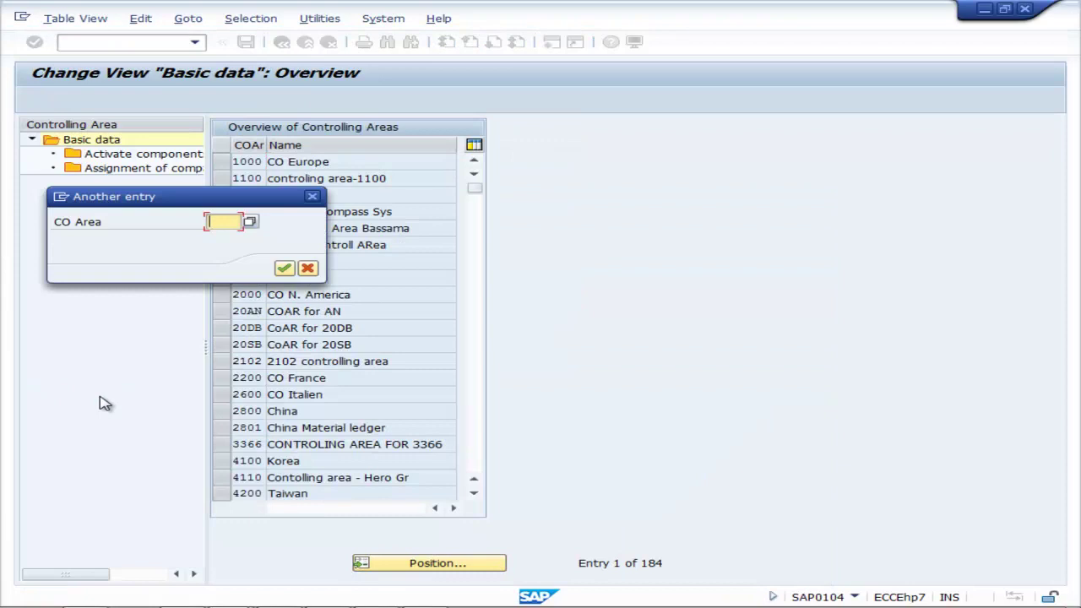
Position the list on SM01 and open its Assignment of company code(s) folder.
type("SM01")
left_click(284, 268)
left_click(222, 162)
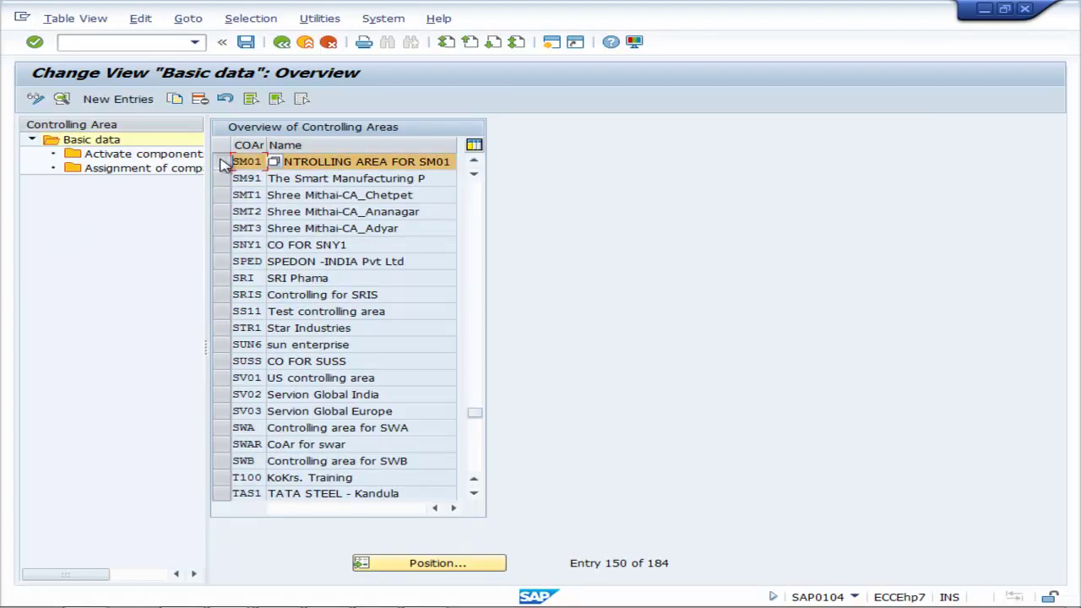
double_click(149, 171)
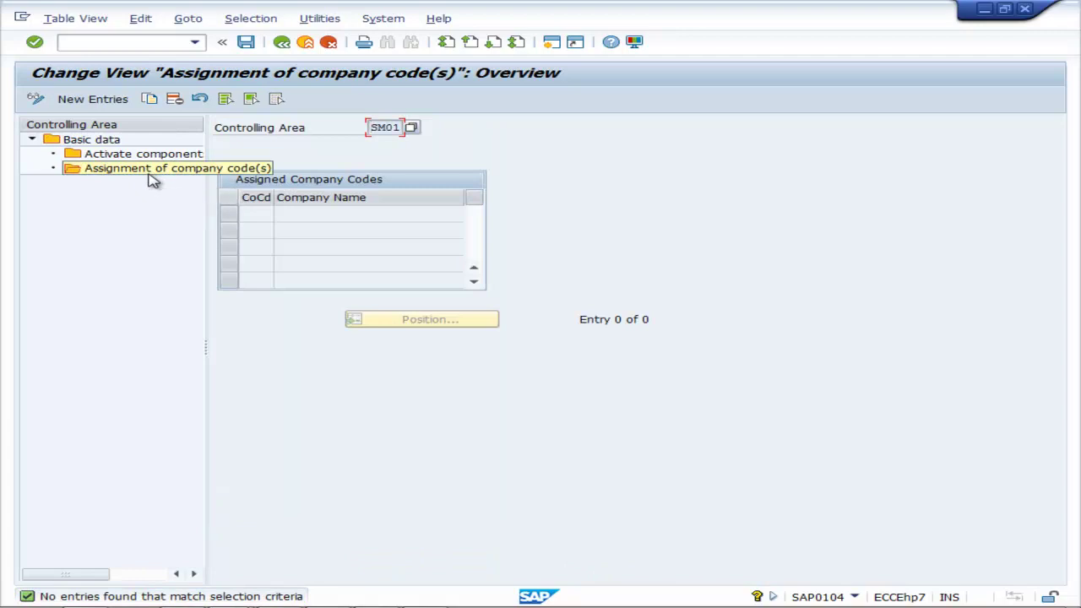
Assign company code SM01 (SM TRADING PVT LTD) to controlling area SM01 and save it to the customizing request.
left_click(105, 100)
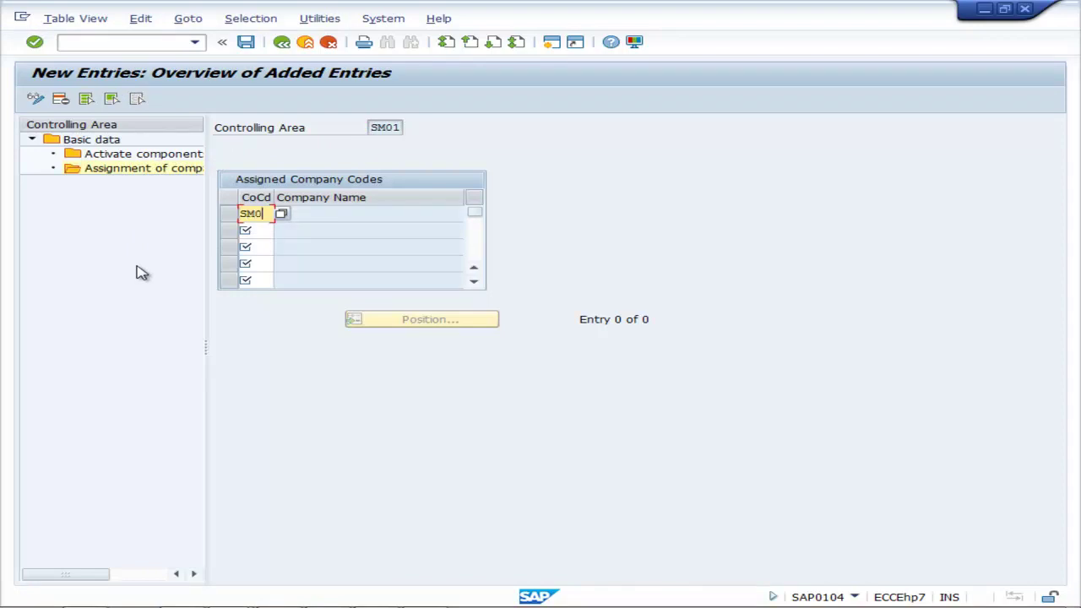
key("Return")
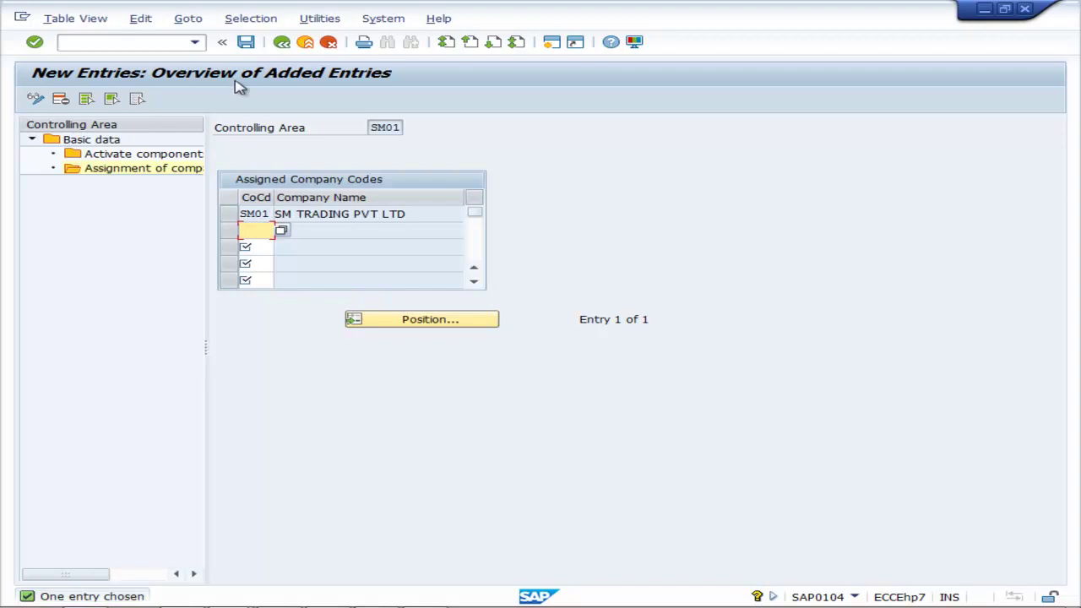
left_click(247, 43)
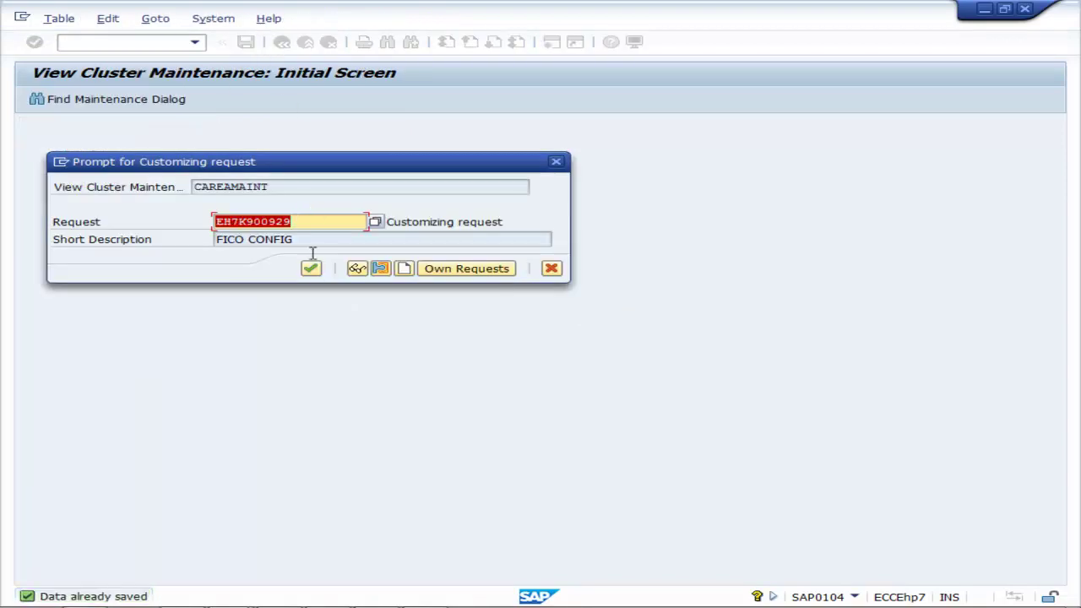
left_click(311, 268)
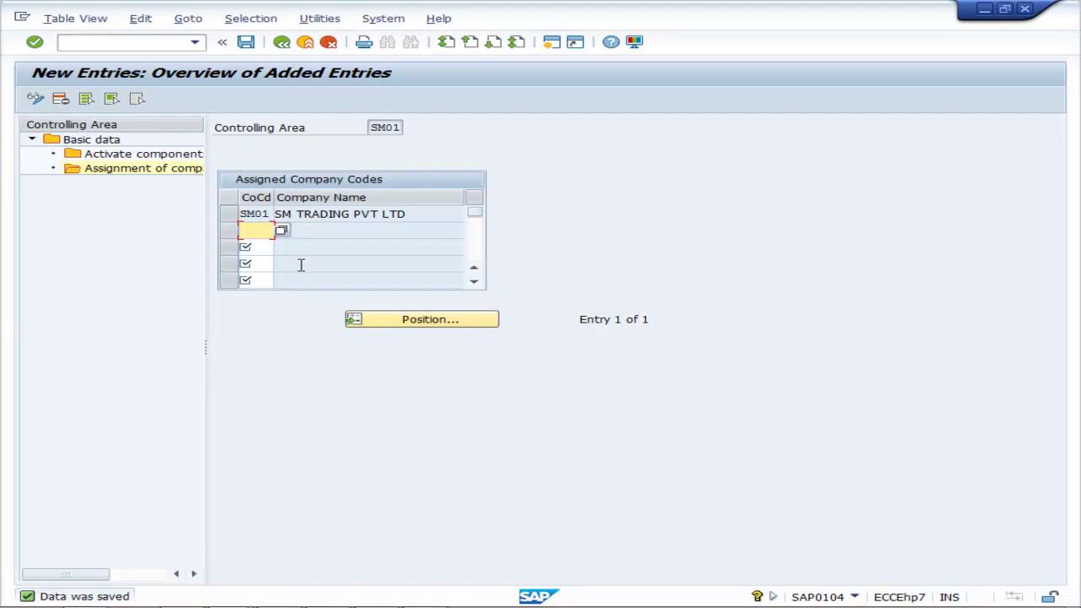
double_click(103, 143)
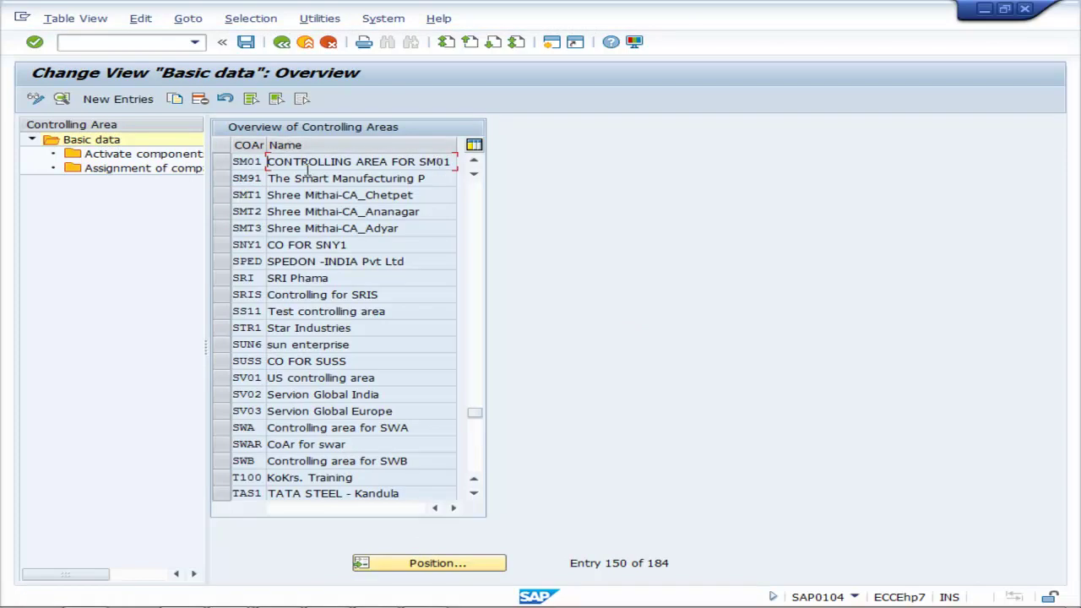
Create a new component activation entry for controlling area SM01 starting fiscal year 2020.
left_click(222, 161)
double_click(135, 157)
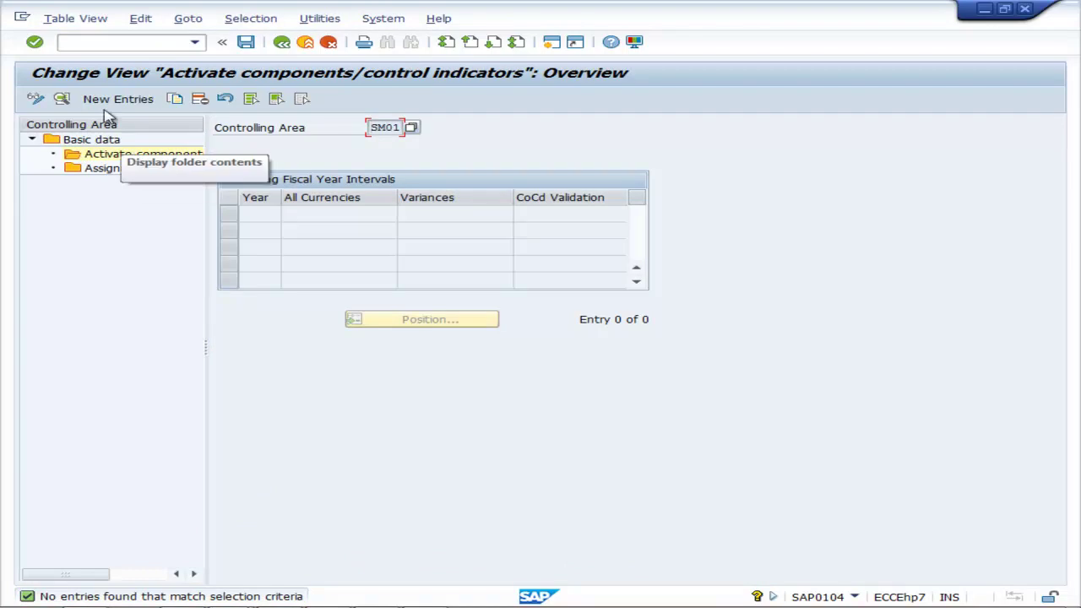
left_click(115, 100)
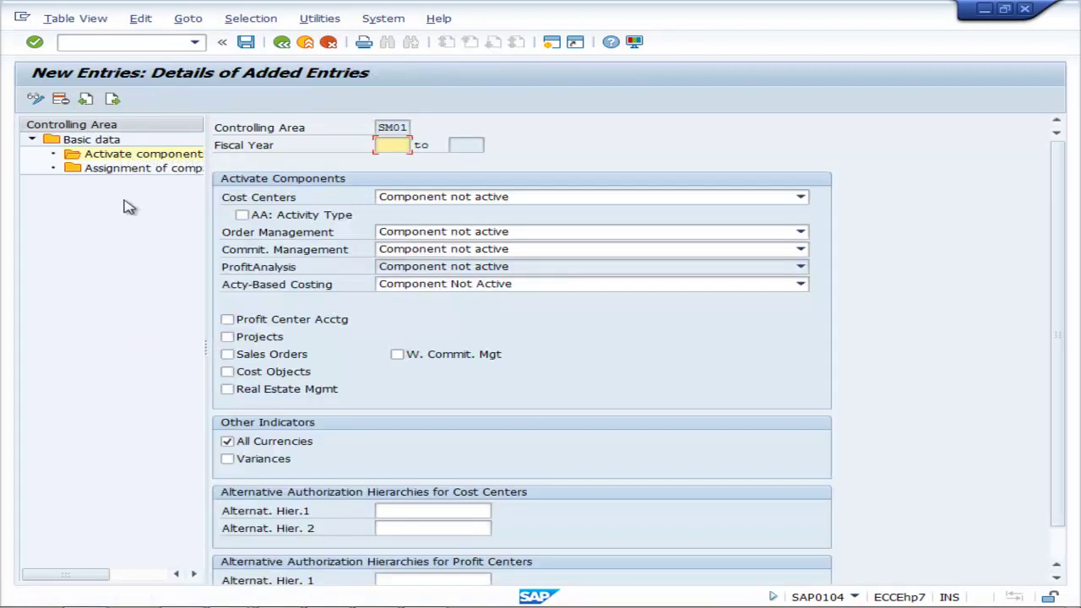
scroll(603, 492, "down", 1)
scroll(603, 492, "up", 1)
type("020")
Set Cost Centers and Order Management to Component active, ticking Activity Type and Profit Center Acctg.
left_click(801, 197)
left_click(497, 225)
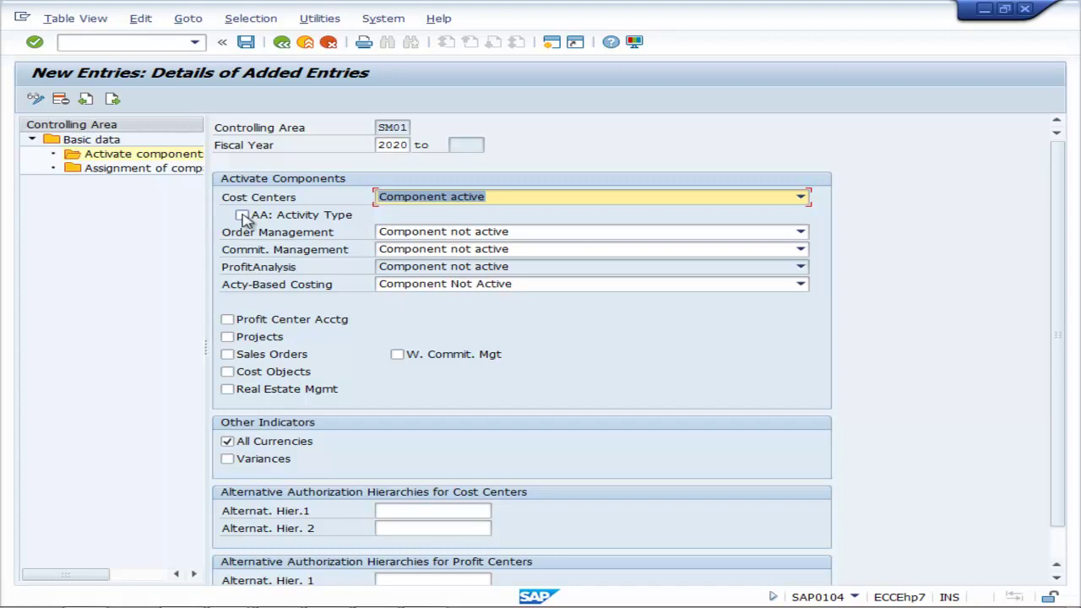
left_click(243, 216)
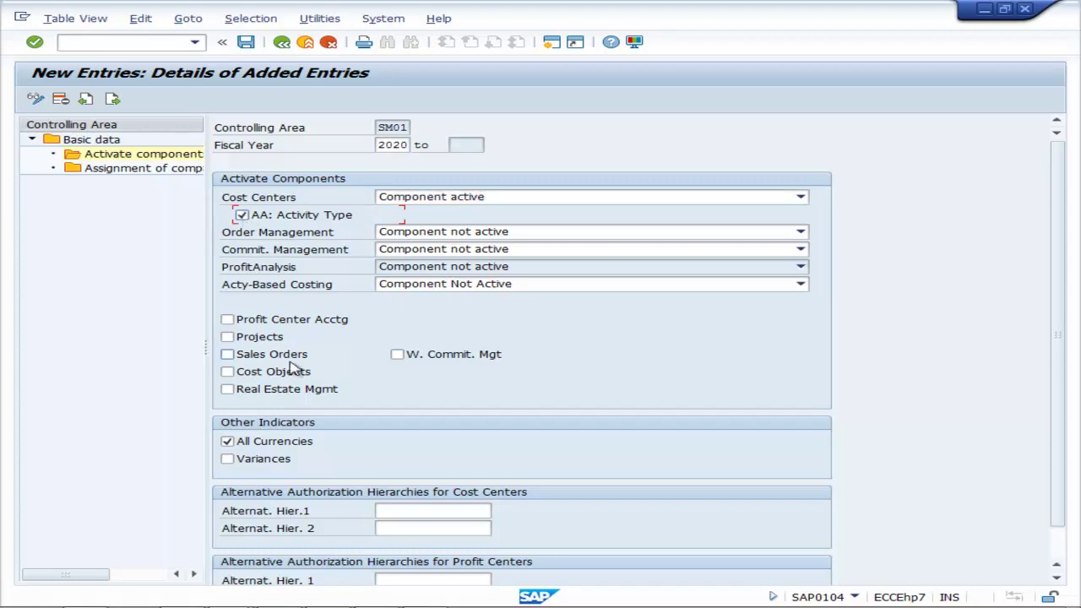
left_click(800, 232)
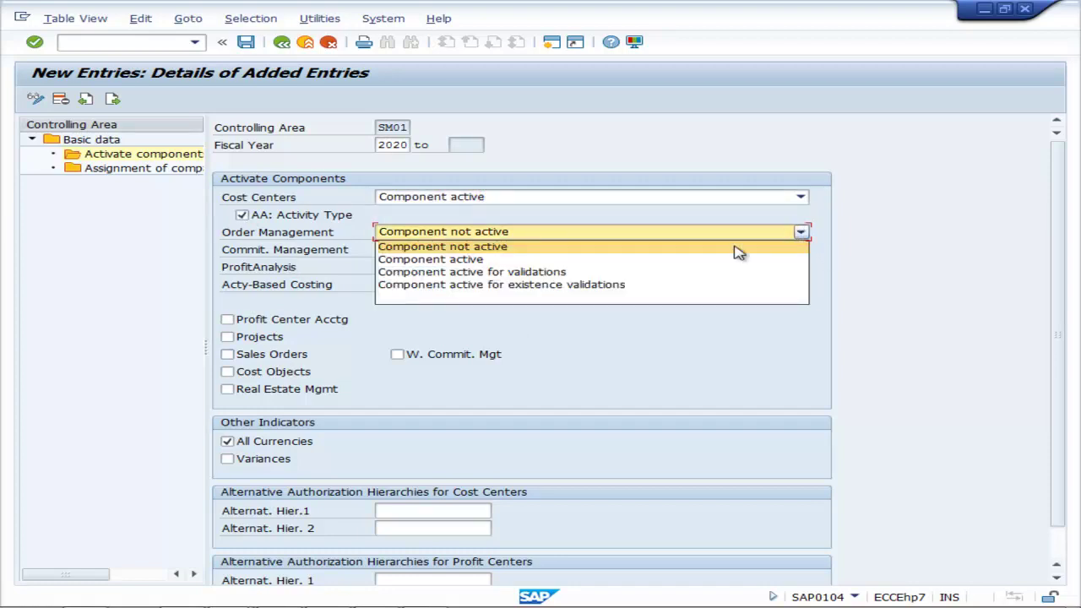
left_click(499, 261)
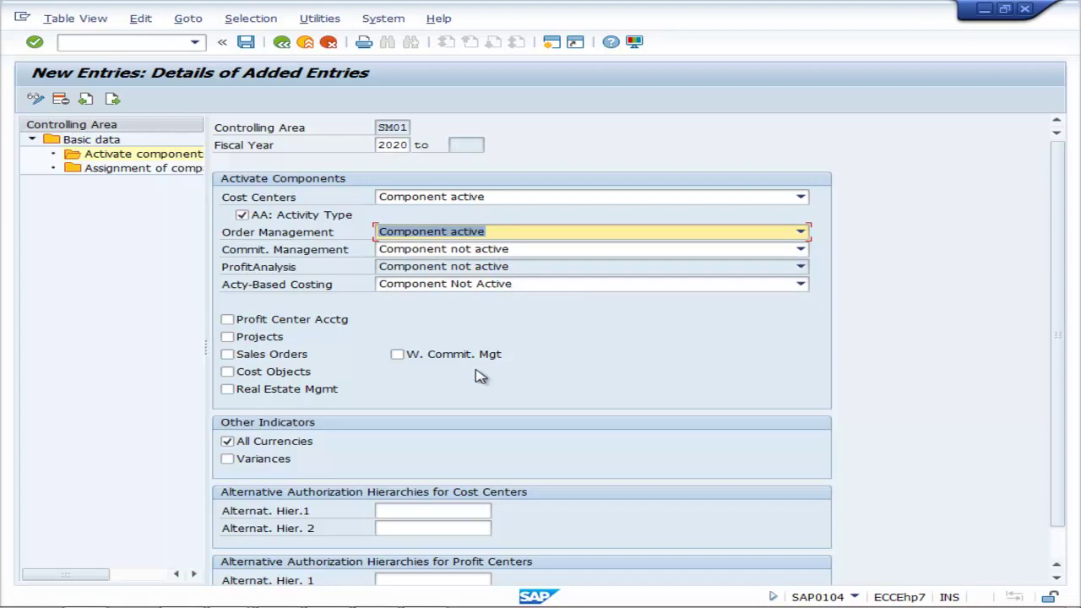
left_click(235, 322)
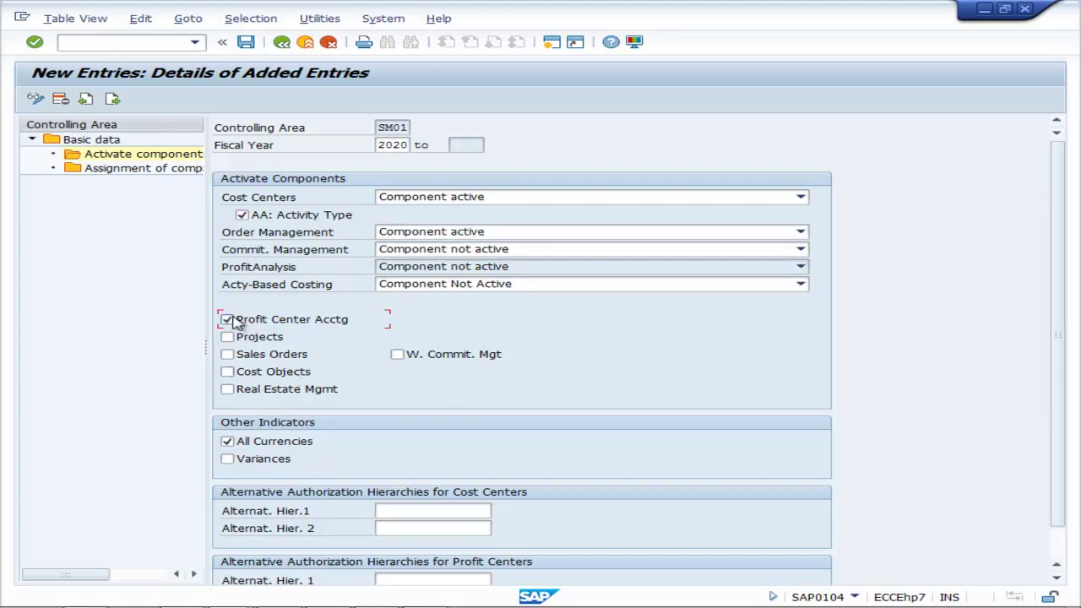